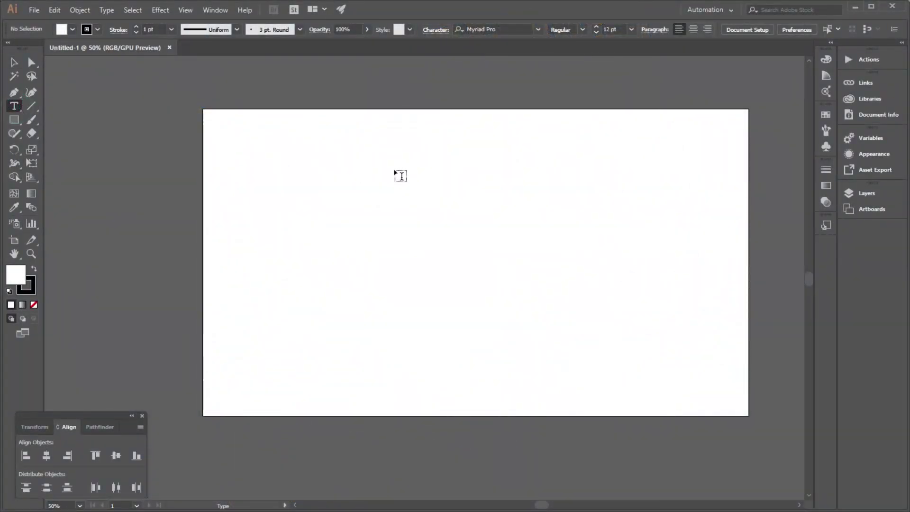
# - Create a 72 pt text object reading SPIRAL TEXT on the artboard
pyautogui.hotkey('ctrl', '1')
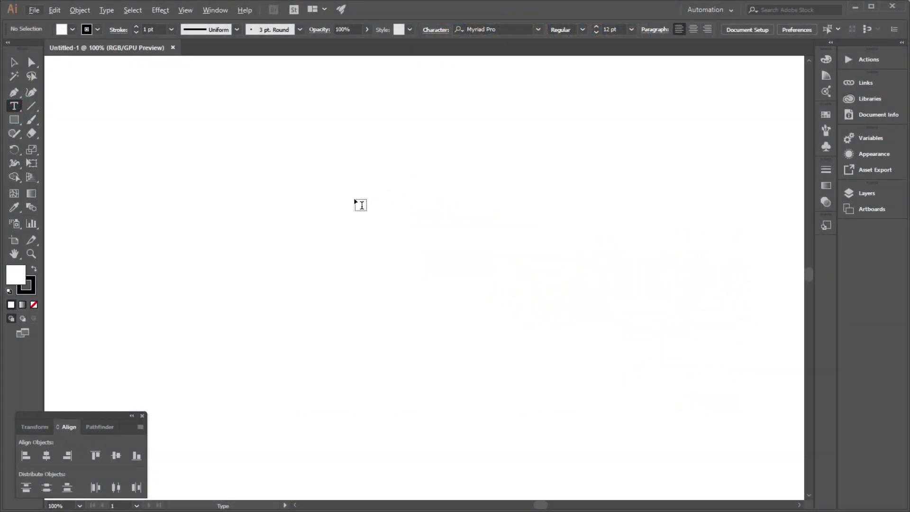
pyautogui.click(356, 197)
pyautogui.click(548, 30)
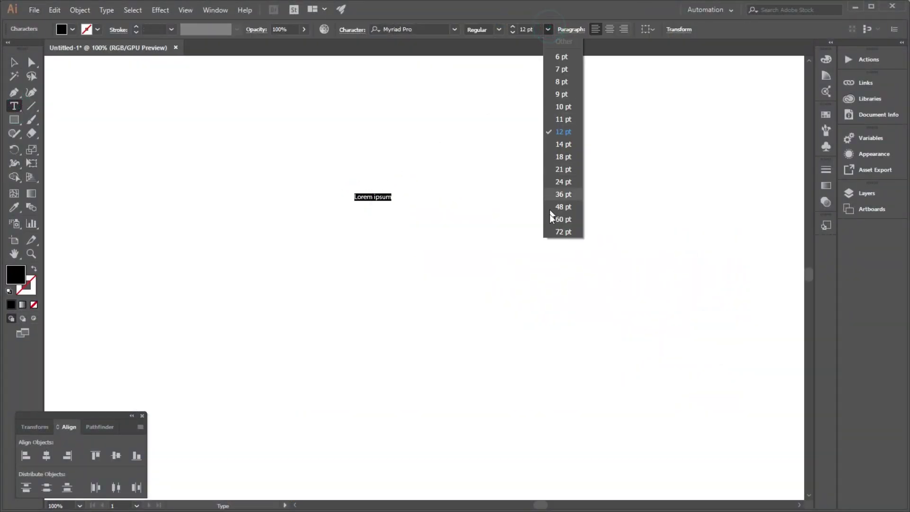
pyautogui.click(551, 232)
pyautogui.write('SPIRAL TEXT')
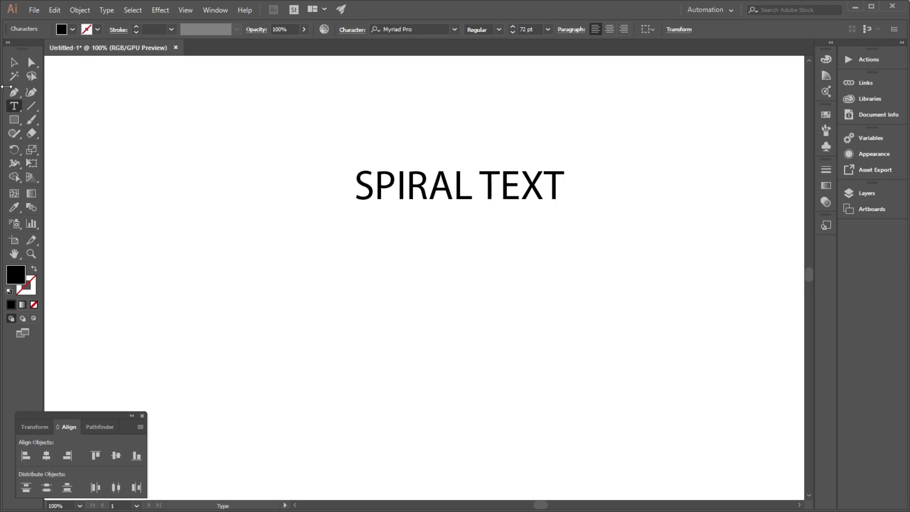
# - Enlarge the text and set its font to AvenirNextLTPro-Heavy
pyautogui.click(14, 62)
pyautogui.moveTo(565, 211)
pyautogui.mouseDown()
pyautogui.moveTo(659, 282)
pyautogui.moveTo(560, 226)
pyautogui.mouseUp()
pyautogui.click(408, 29)
pyautogui.rightClick(425, 29)
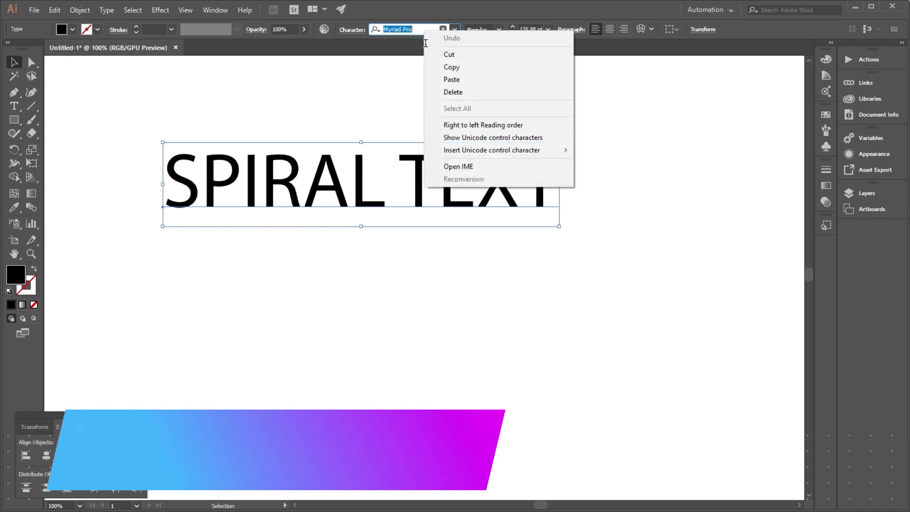
pyautogui.click(441, 79)
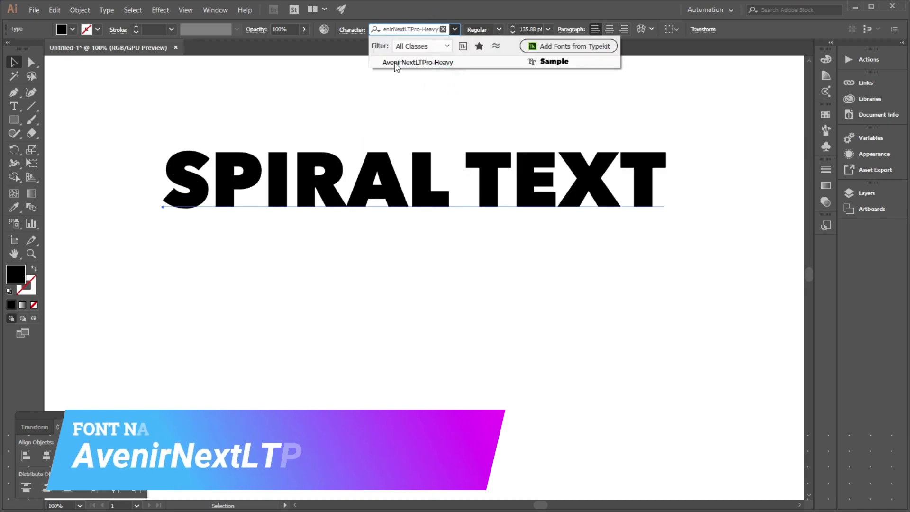
pyautogui.click(465, 61)
pyautogui.click(458, 97)
# - Move the text near the top of the artboard and shrink it to 105.6 pt
pyautogui.hotkey('ctrl', '-')
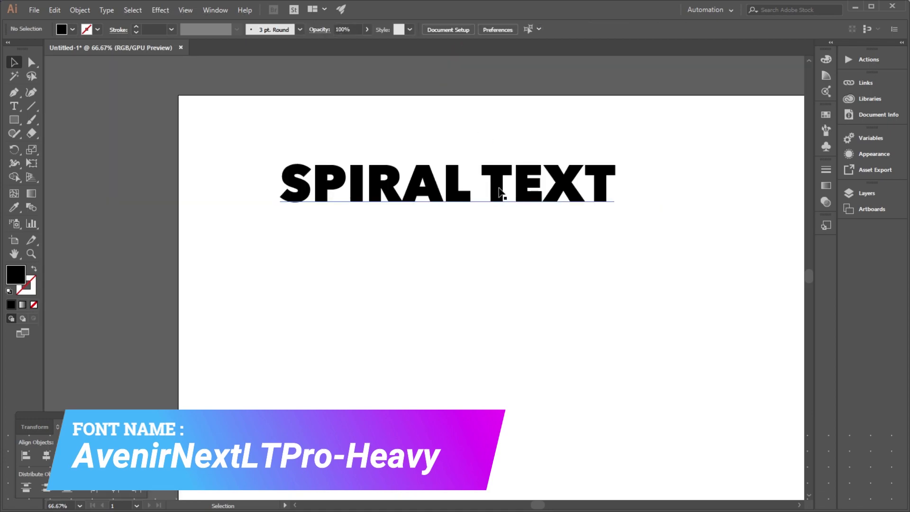
pyautogui.moveTo(499, 192); pyautogui.dragTo(557, 227)
pyautogui.hotkey('ctrl', '-')
pyautogui.moveTo(476, 227); pyautogui.dragTo(477, 178)
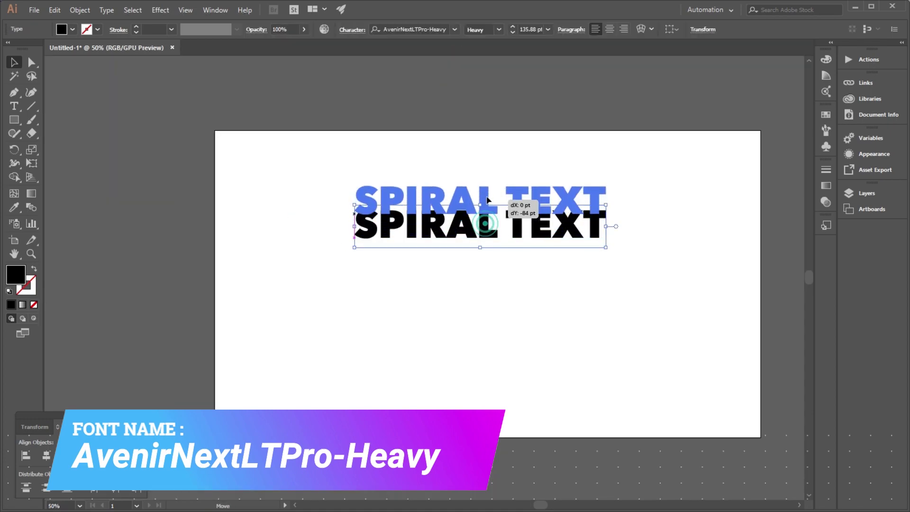
pyautogui.moveTo(608, 199); pyautogui.dragTo(580, 193)
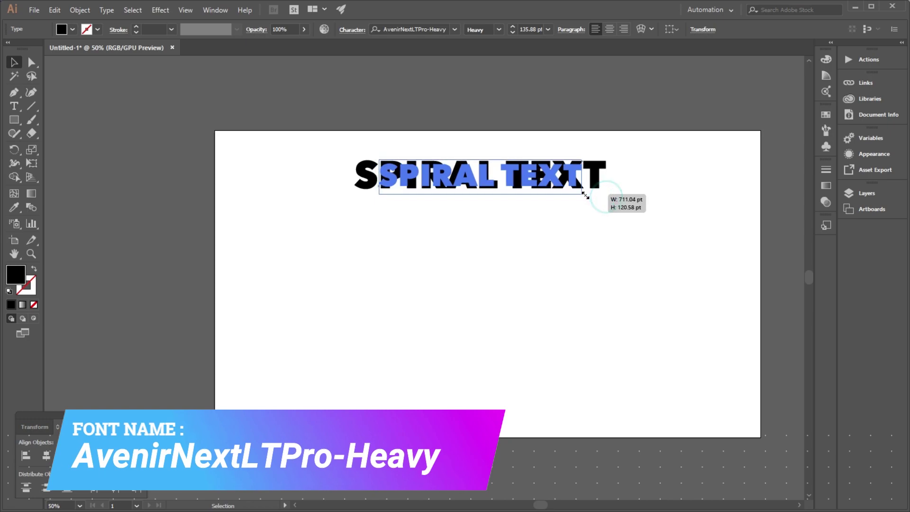
pyautogui.click(573, 219)
pyautogui.moveTo(481, 186); pyautogui.dragTo(480, 182)
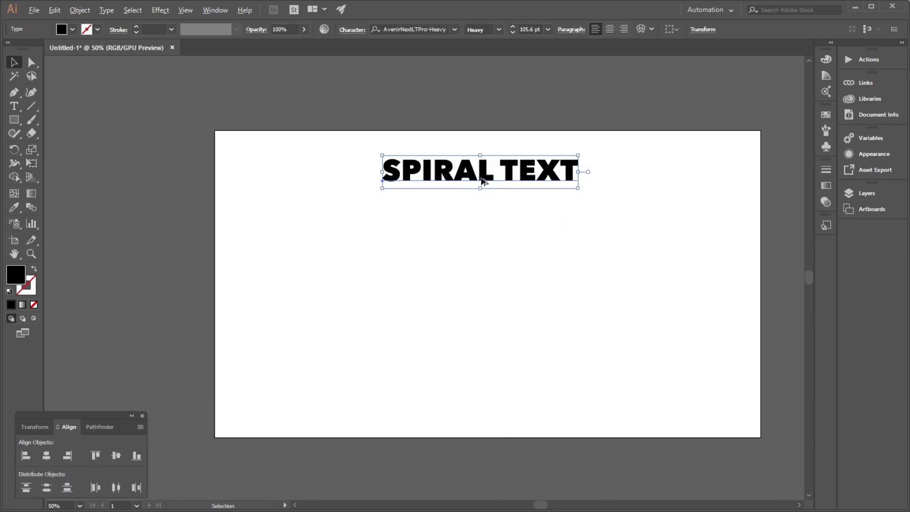
pyautogui.hotkey('ctrl', '1')
# - Convert SPIRAL TEXT to outlines and move a pasted-in-front copy down near the bottom
pyautogui.rightClick(482, 177)
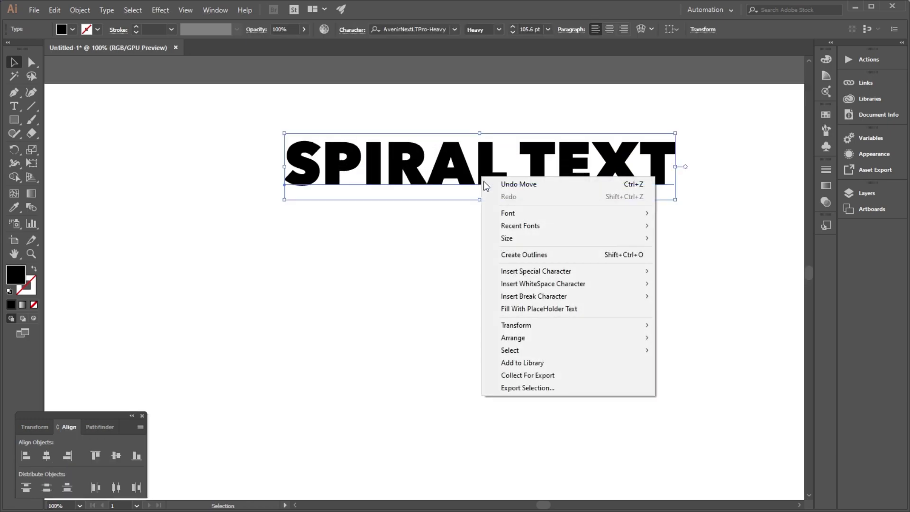
pyautogui.click(583, 254)
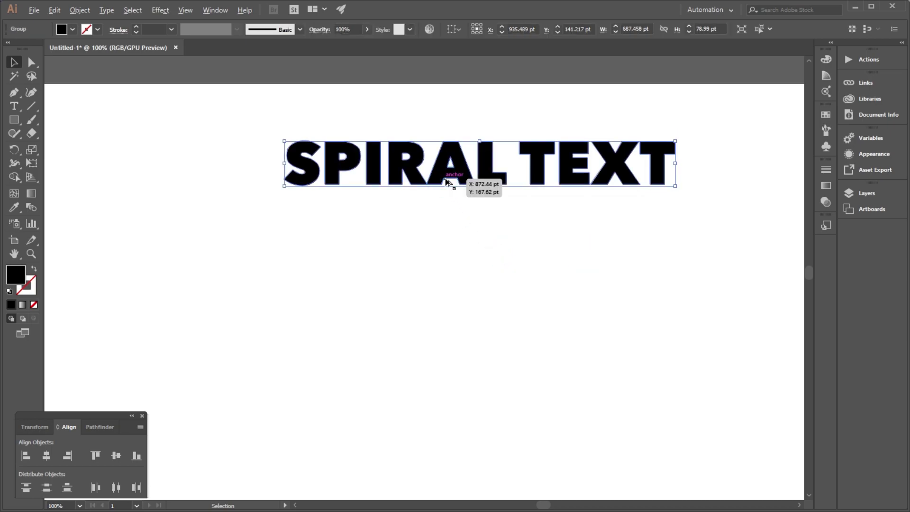
pyautogui.click(56, 15)
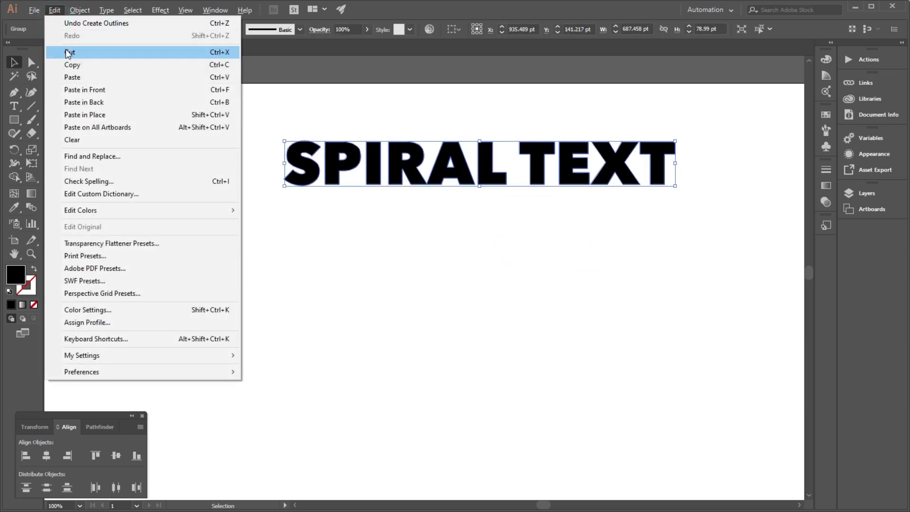
pyautogui.click(68, 64)
pyautogui.click(48, 11)
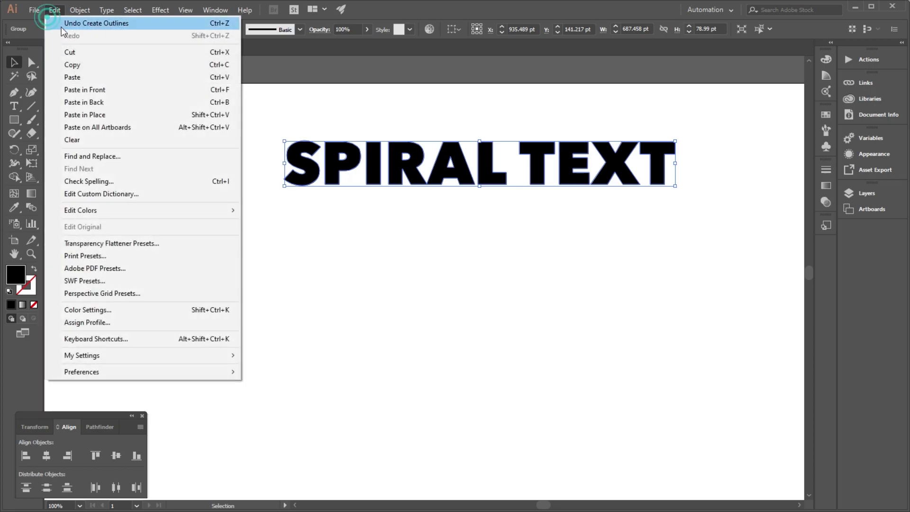
pyautogui.click(79, 89)
pyautogui.click(191, 218)
pyautogui.moveTo(375, 178); pyautogui.dragTo(357, 420)
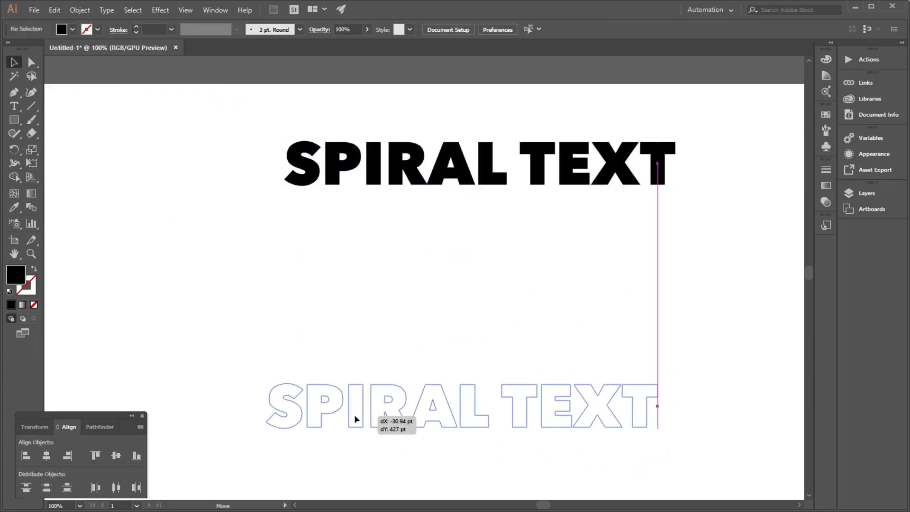
# - Copy the top SPIRAL TEXT again and paste another copy in front
pyautogui.click(417, 289)
pyautogui.click(410, 185)
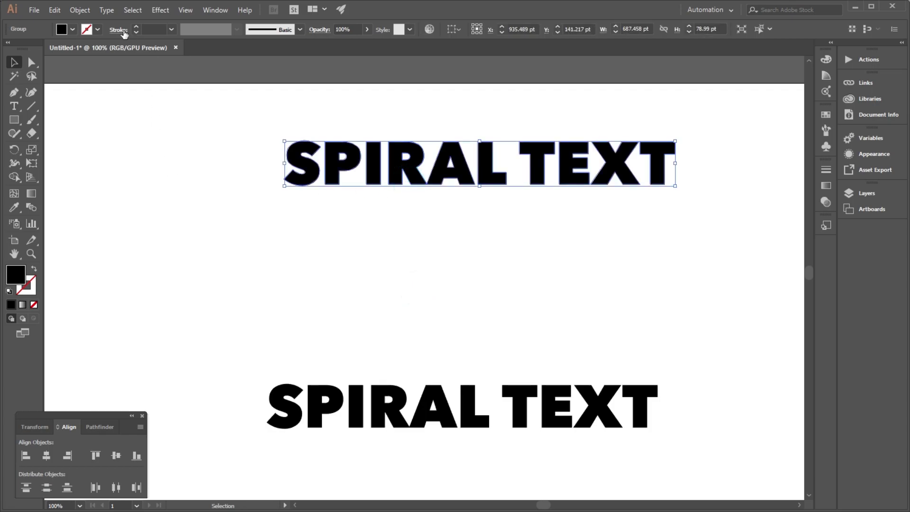
pyautogui.click(54, 10)
pyautogui.click(72, 64)
pyautogui.click(54, 10)
pyautogui.click(78, 90)
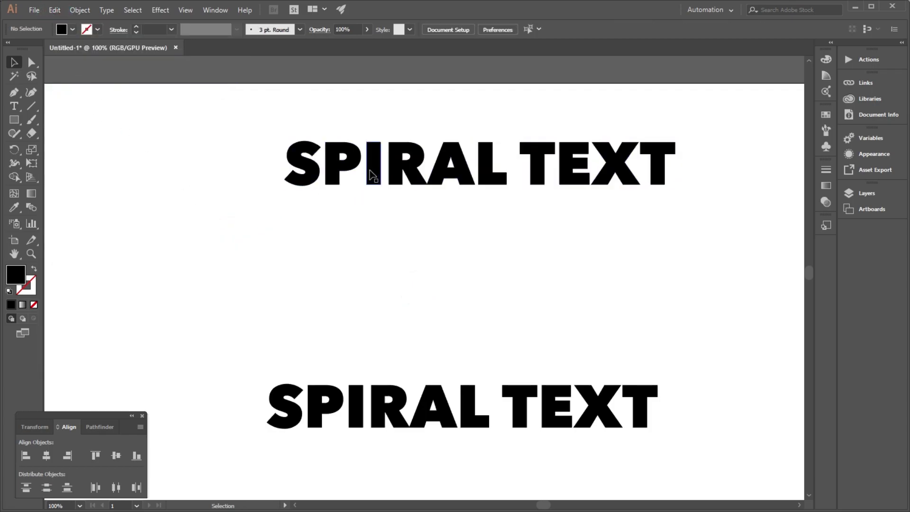
# - Rotate the new copy 90° and place it vertically on the left side
pyautogui.moveTo(374, 169)
pyautogui.mouseDown()
pyautogui.moveTo(371, 234)
pyautogui.moveTo(352, 280)
pyautogui.mouseUp()
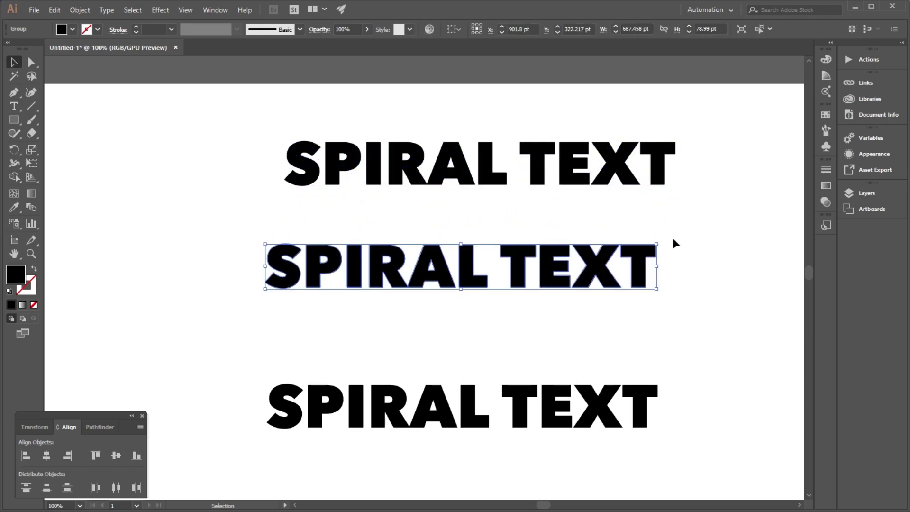
pyautogui.moveTo(667, 244); pyautogui.dragTo(493, 108)
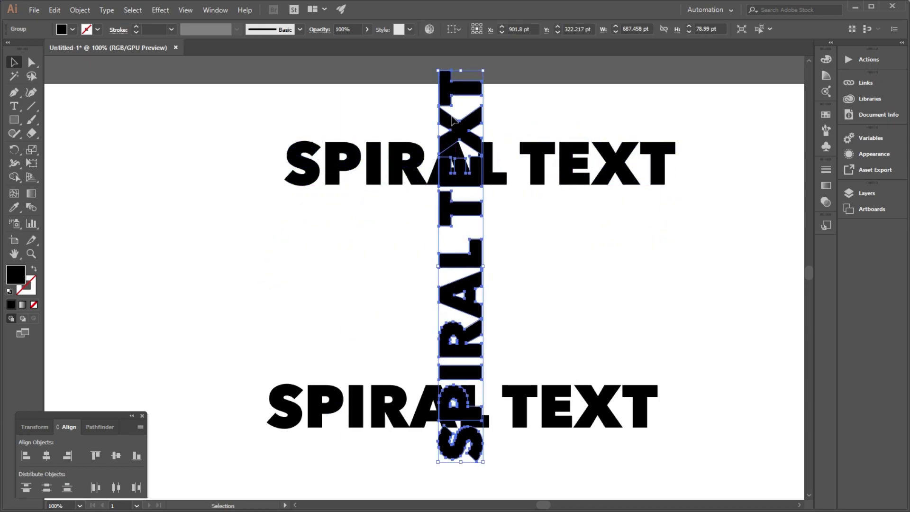
pyautogui.moveTo(453, 212); pyautogui.dragTo(206, 229)
pyautogui.click(341, 251)
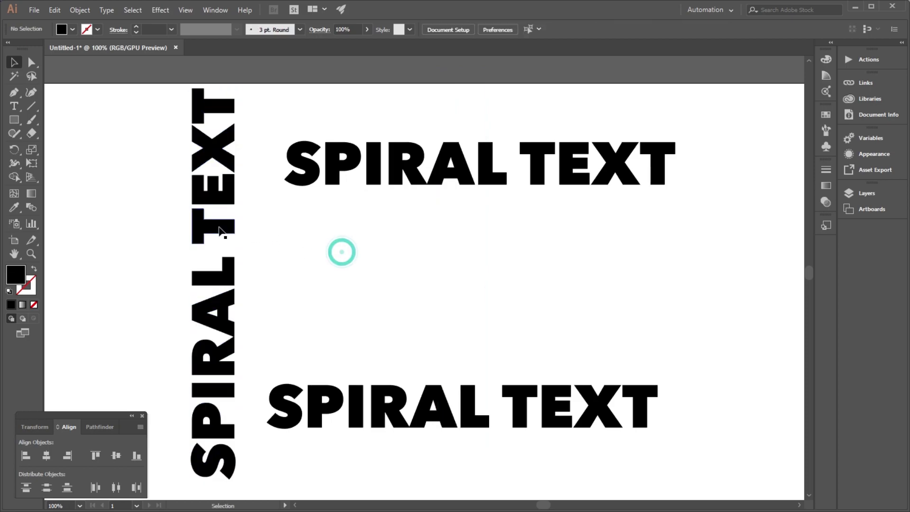
pyautogui.click(216, 225)
# - Duplicate the vertical text, move it to the right side and rotate it 180°
pyautogui.click(55, 10)
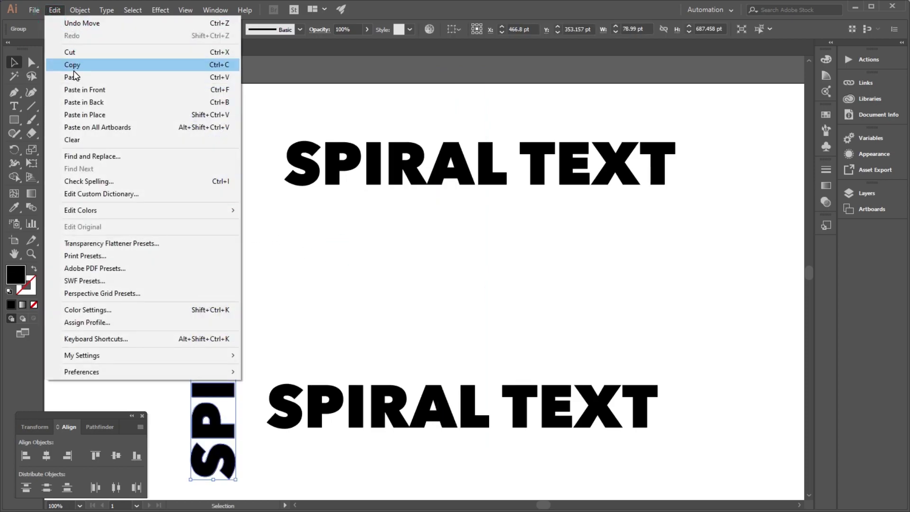
pyautogui.click(75, 66)
pyautogui.click(54, 9)
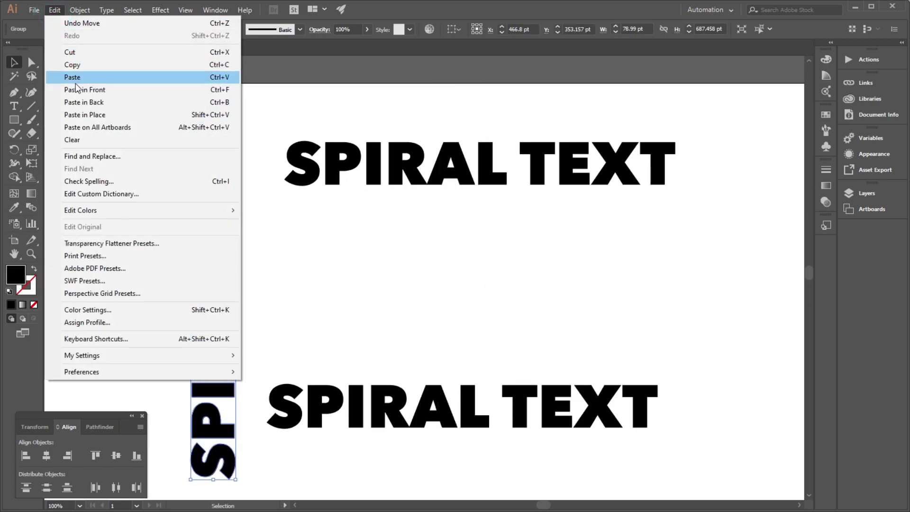
pyautogui.click(78, 90)
pyautogui.click(287, 242)
pyautogui.moveTo(218, 229); pyautogui.dragTo(731, 244)
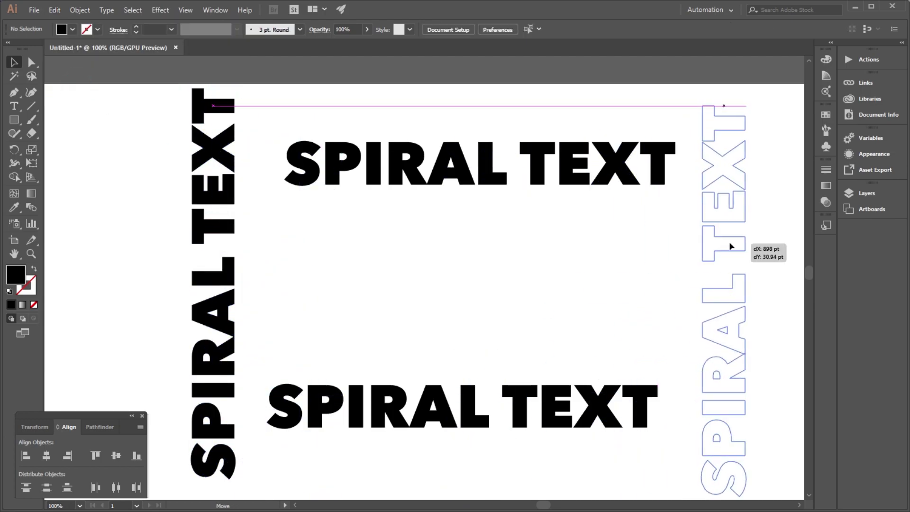
pyautogui.hotkey('ctrl', '-')
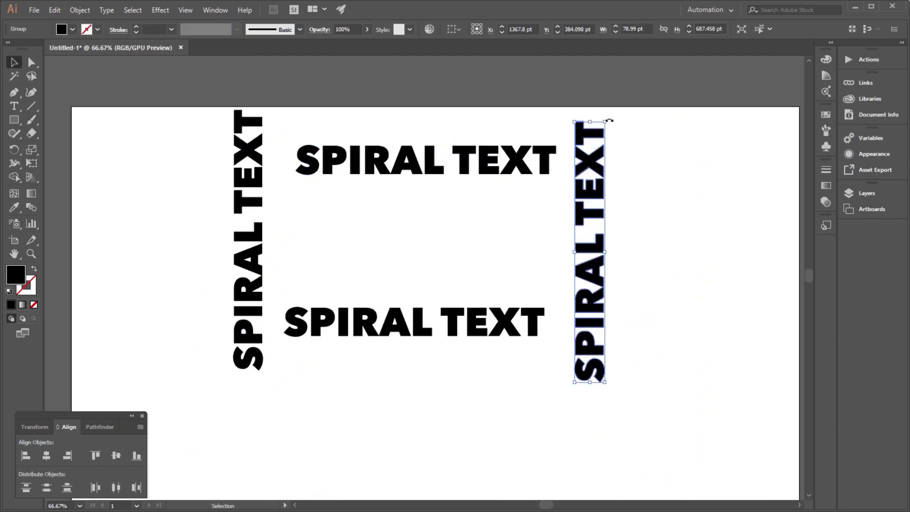
pyautogui.moveTo(610, 121); pyautogui.dragTo(602, 382)
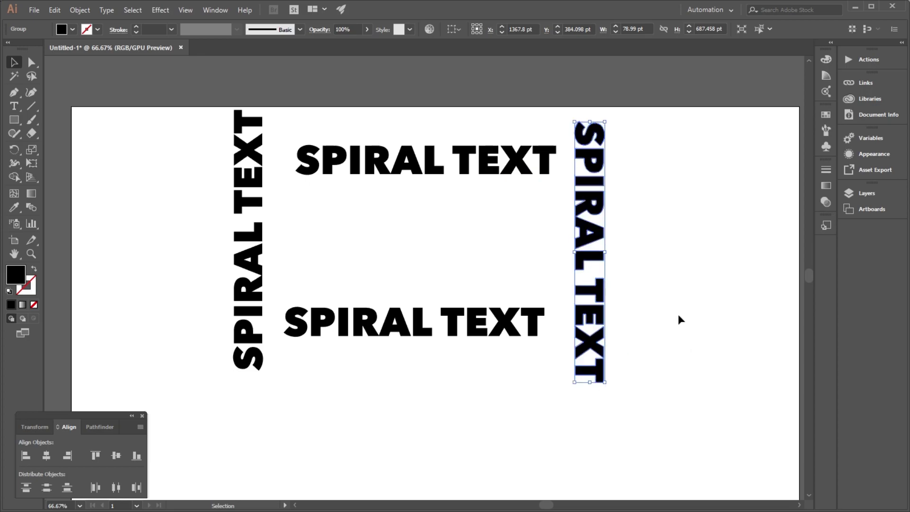
pyautogui.click(679, 314)
# - Drag the bottom, left, right and top pieces together to close the square
pyautogui.keyDown('alt'); pyautogui.scroll(-1, 638, 306); pyautogui.keyUp('alt')
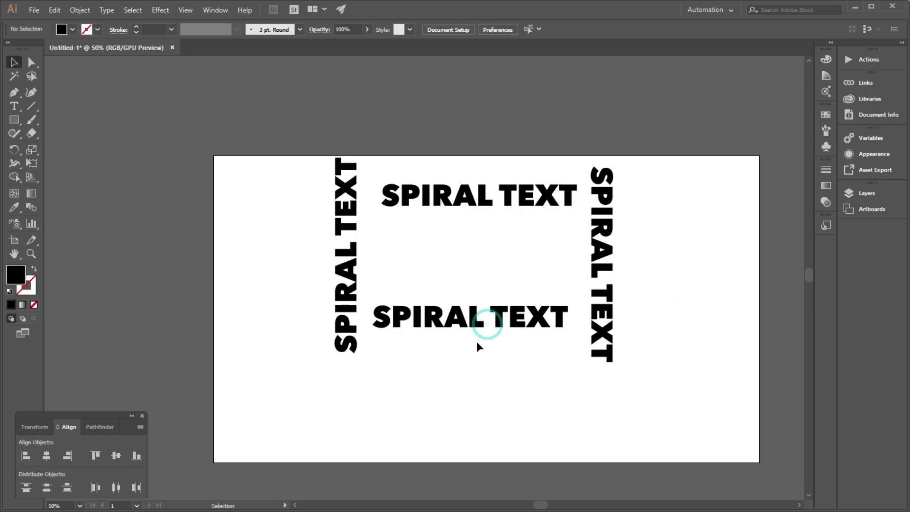
pyautogui.moveTo(475, 328); pyautogui.dragTo(472, 417)
pyautogui.keyDown('alt'); pyautogui.scroll(1, 451, 432); pyautogui.keyUp('alt')
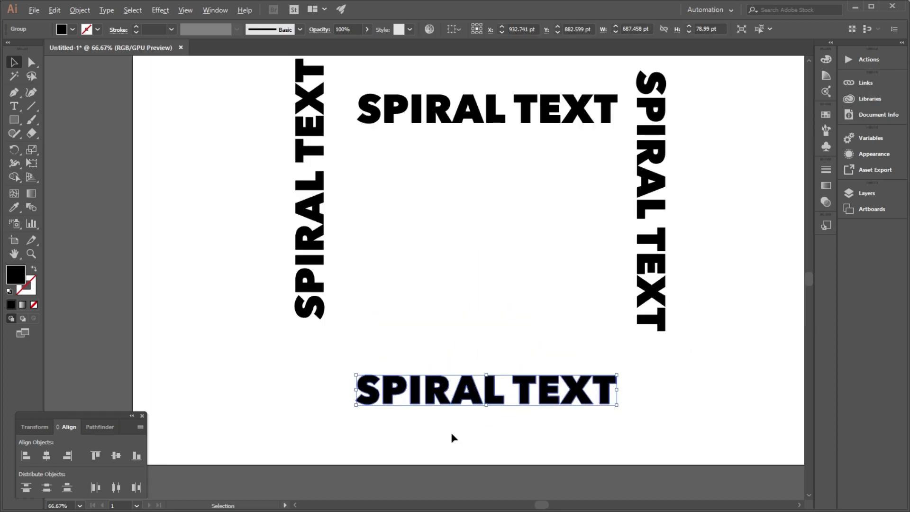
pyautogui.moveTo(310, 206); pyautogui.dragTo(338, 326)
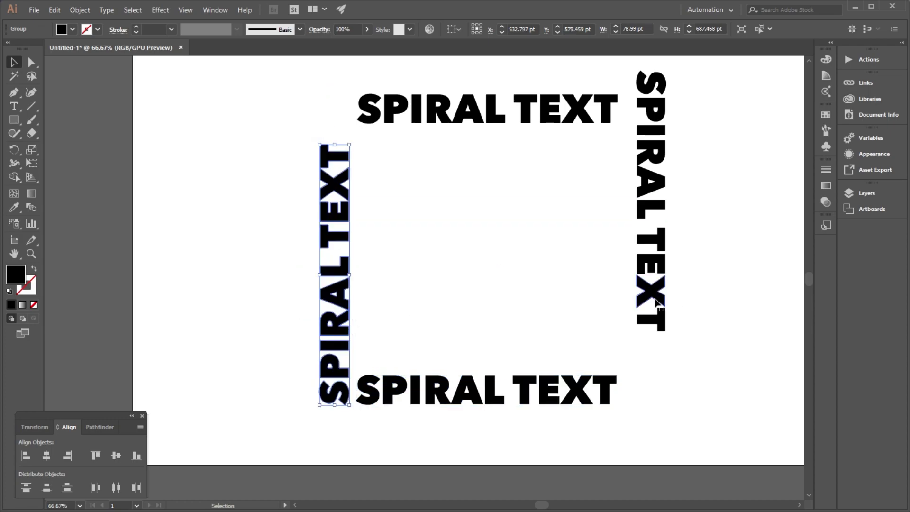
pyautogui.moveTo(660, 324); pyautogui.dragTo(640, 390)
pyautogui.moveTo(549, 116); pyautogui.dragTo(546, 166)
# - Center the top and bottom texts horizontally and all four pieces vertically
pyautogui.moveTo(498, 122); pyautogui.dragTo(466, 489)
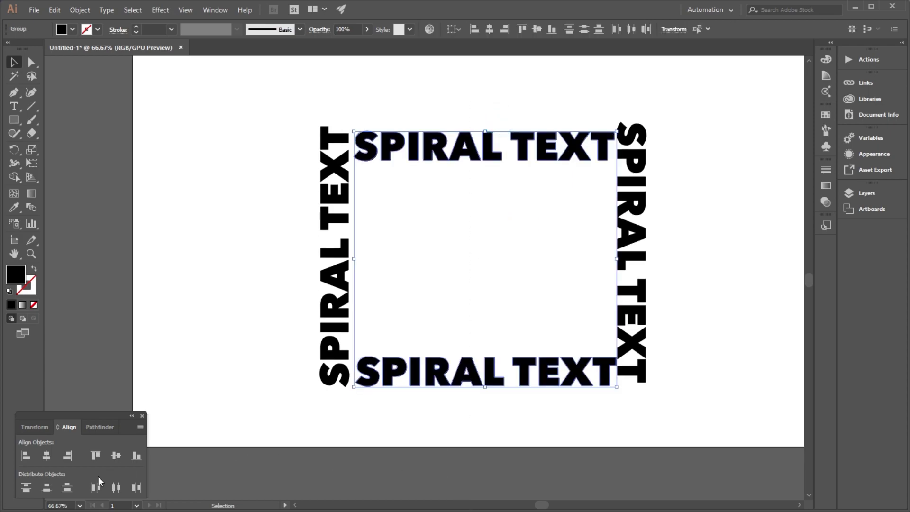
pyautogui.click(46, 457)
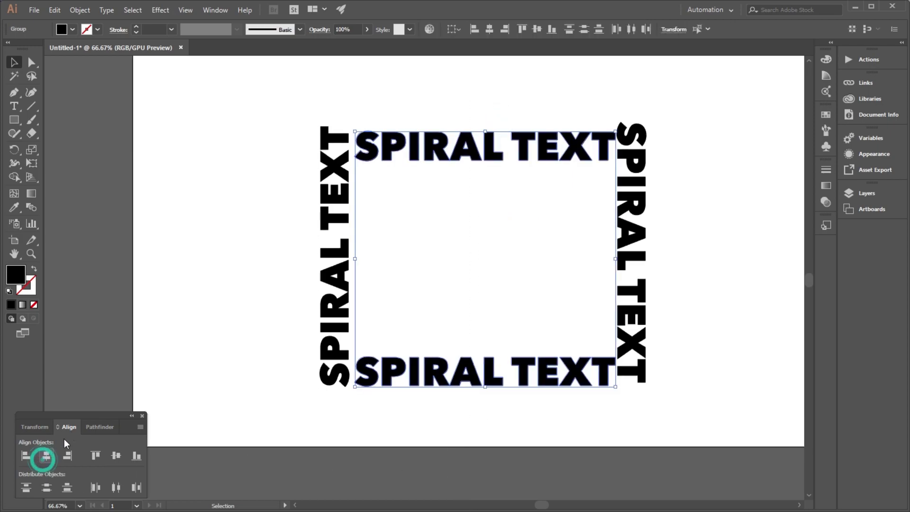
pyautogui.click(522, 260)
pyautogui.moveTo(238, 267); pyautogui.dragTo(703, 284)
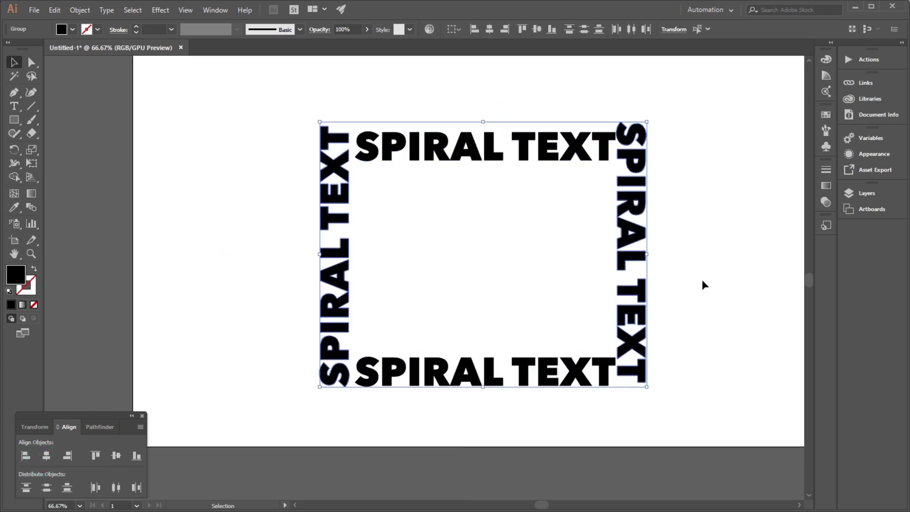
pyautogui.click(113, 456)
pyautogui.click(173, 322)
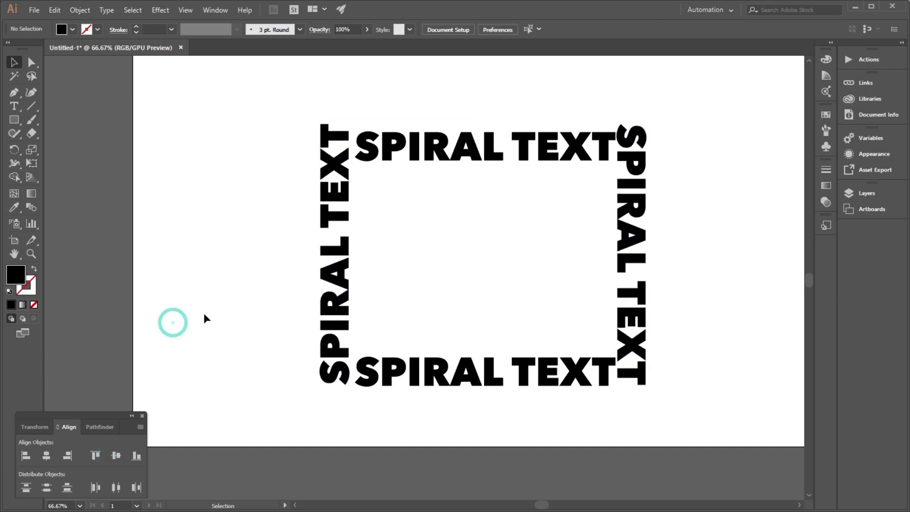
# - Nudge the top SPIRAL TEXT up three arrow-key steps
pyautogui.click(440, 150)
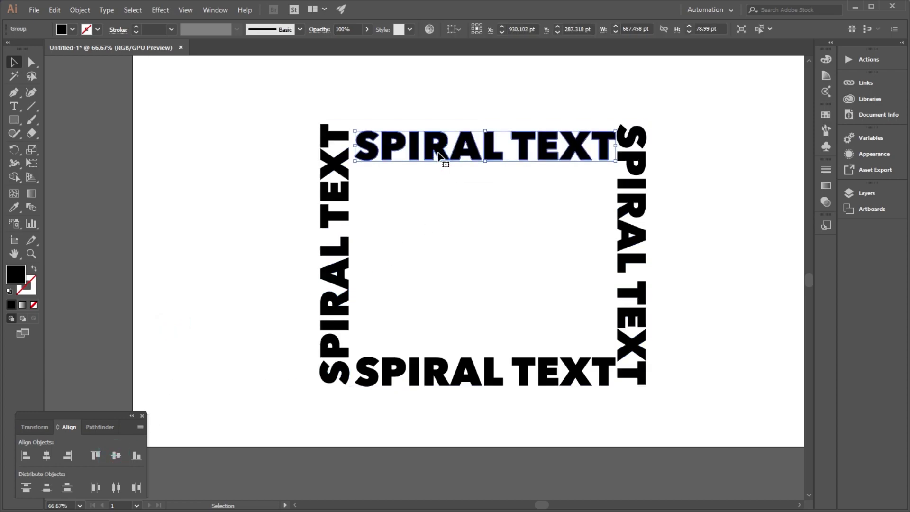
pyautogui.press('Up')
pyautogui.press('Up')
pyautogui.press('Up')
pyautogui.press('Up')
pyautogui.press('Up')
pyautogui.press('Up')
pyautogui.press('Up')
pyautogui.press('Up')
pyautogui.press('Up')
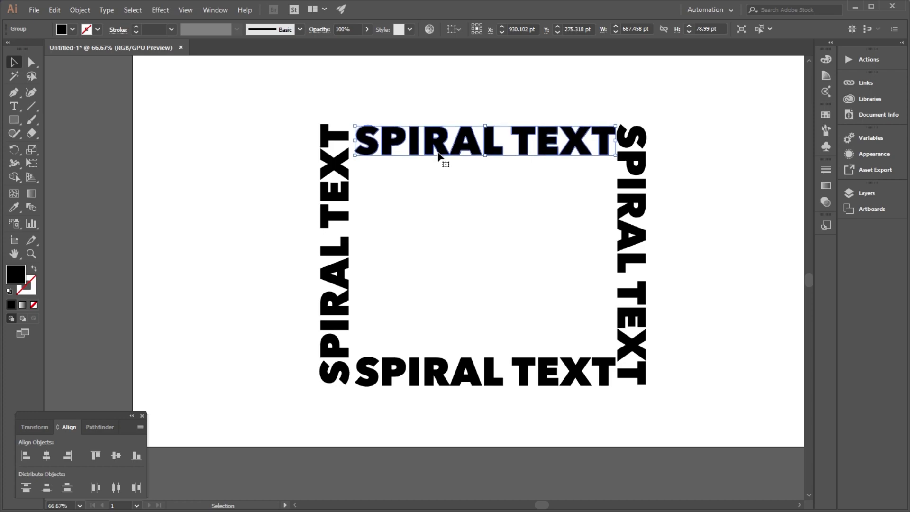
pyautogui.press('Up')
pyautogui.press('Up')
pyautogui.press('Up')
pyautogui.press('Up')
pyautogui.press('Up')
pyautogui.press('Up')
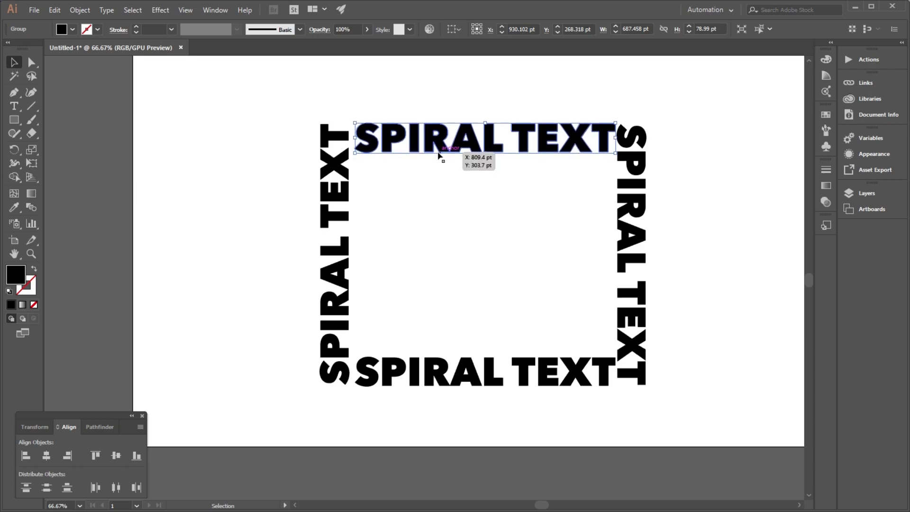
pyautogui.press('Up')
pyautogui.press('Up')
pyautogui.press('Up')
pyautogui.click(455, 236)
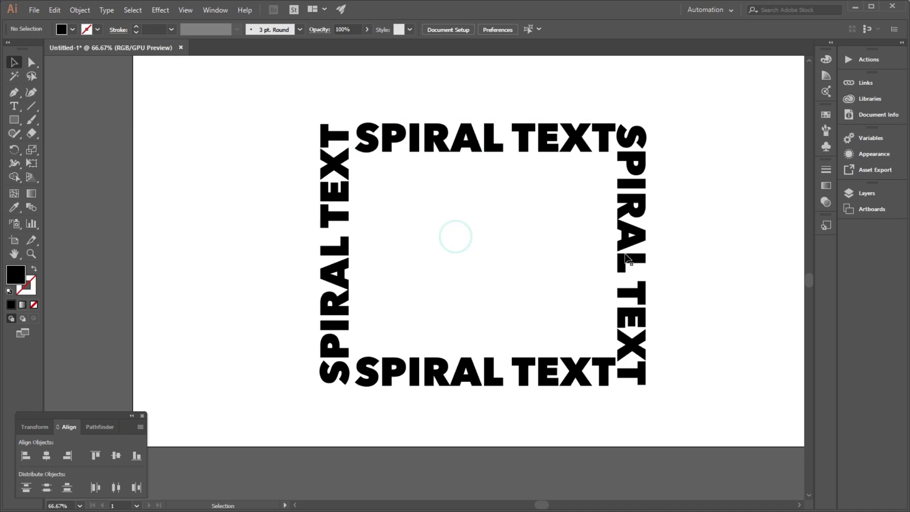
pyautogui.click(631, 188)
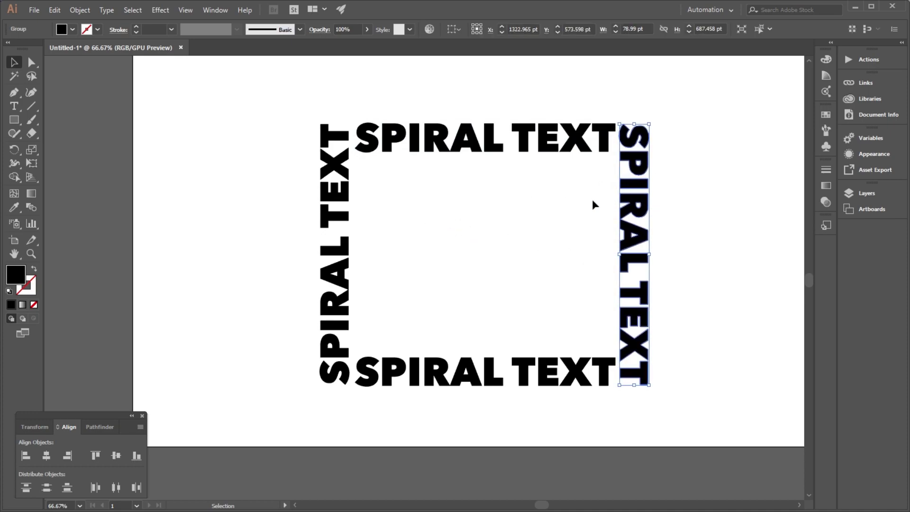
pyautogui.click(493, 215)
# - Move all four pieces together higher on the artboard
pyautogui.moveTo(216, 86); pyautogui.dragTo(665, 385)
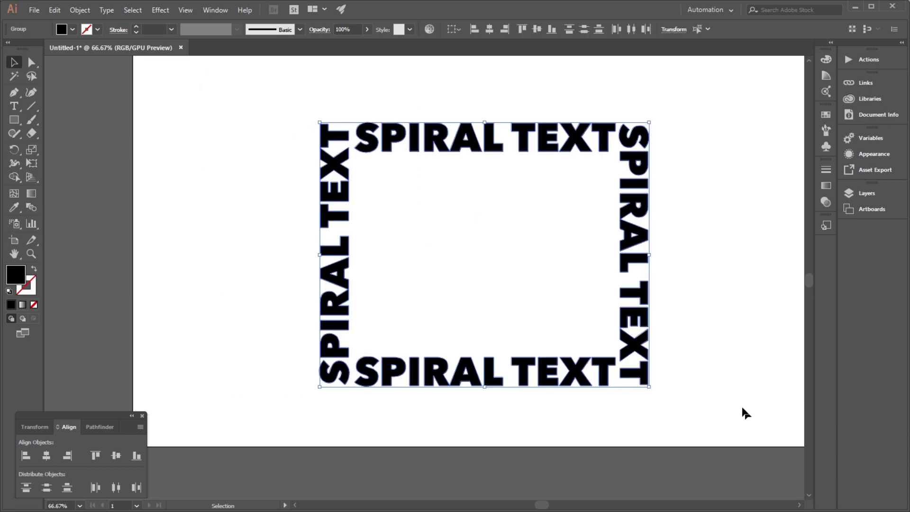
pyautogui.keyDown('alt'); pyautogui.scroll(-1, 458, 317); pyautogui.keyUp('alt')
pyautogui.moveTo(493, 191); pyautogui.dragTo(491, 171)
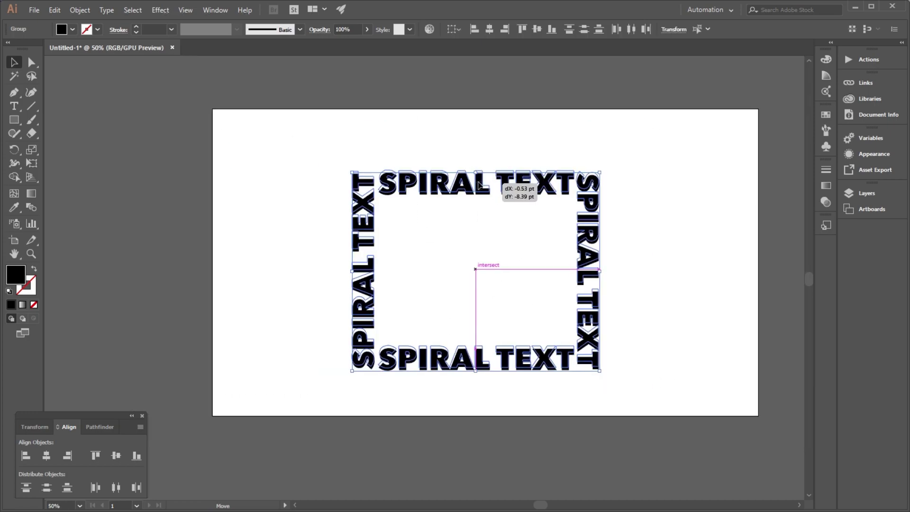
pyautogui.click(475, 234)
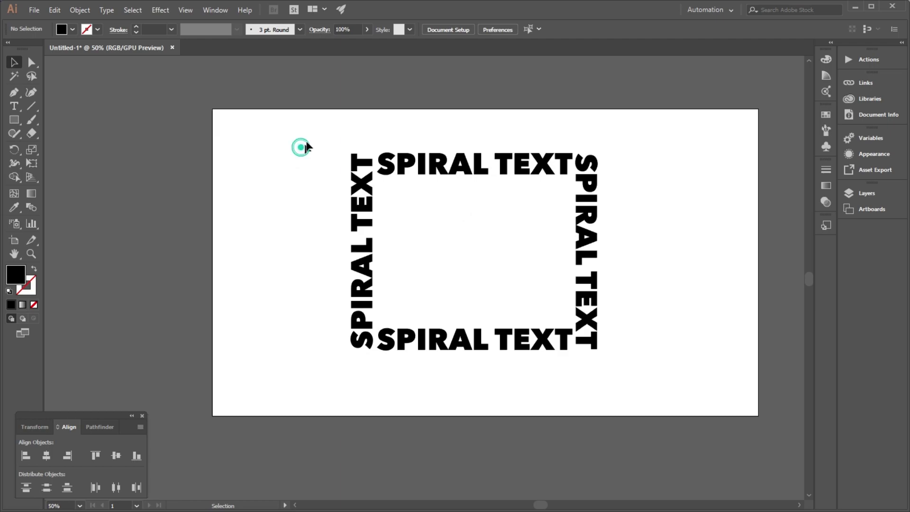
pyautogui.moveTo(308, 140); pyautogui.dragTo(700, 379)
pyautogui.click(641, 305)
# - Draw a 1920×1080 artboard-sized rectangle and fill it with blue #2058B2
pyautogui.click(14, 120)
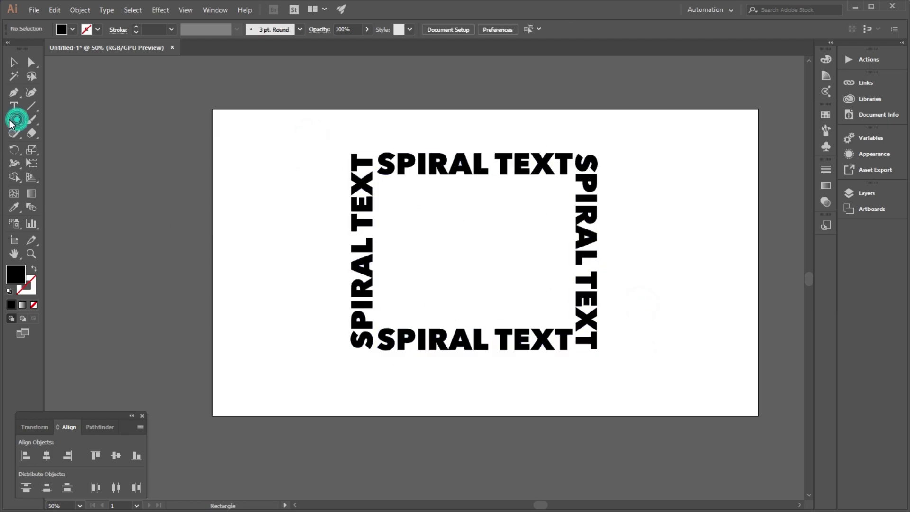
pyautogui.moveTo(213, 109); pyautogui.dragTo(758, 415)
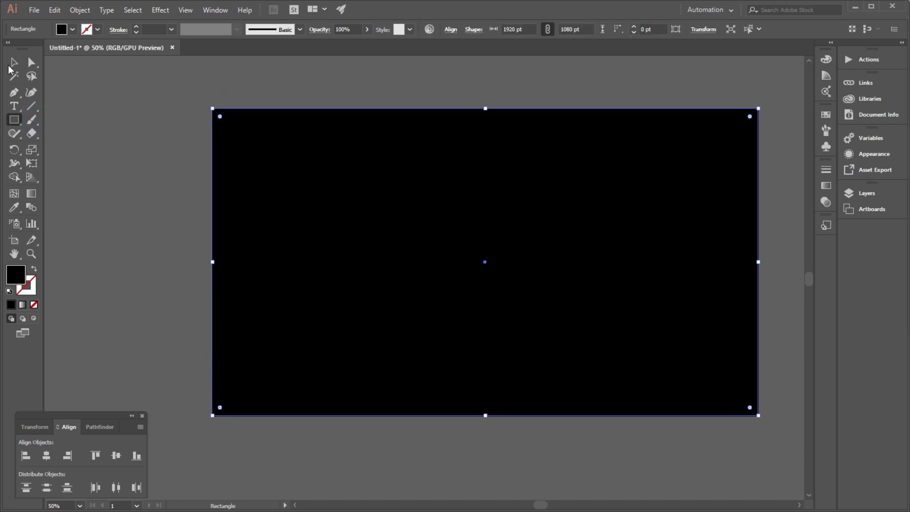
pyautogui.click(14, 62)
pyautogui.click(62, 137)
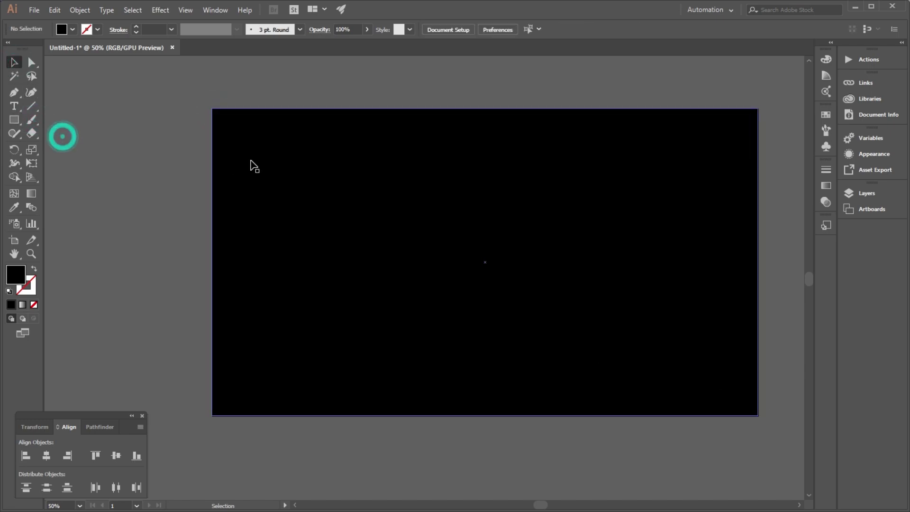
pyautogui.click(251, 161)
pyautogui.doubleClick(15, 276)
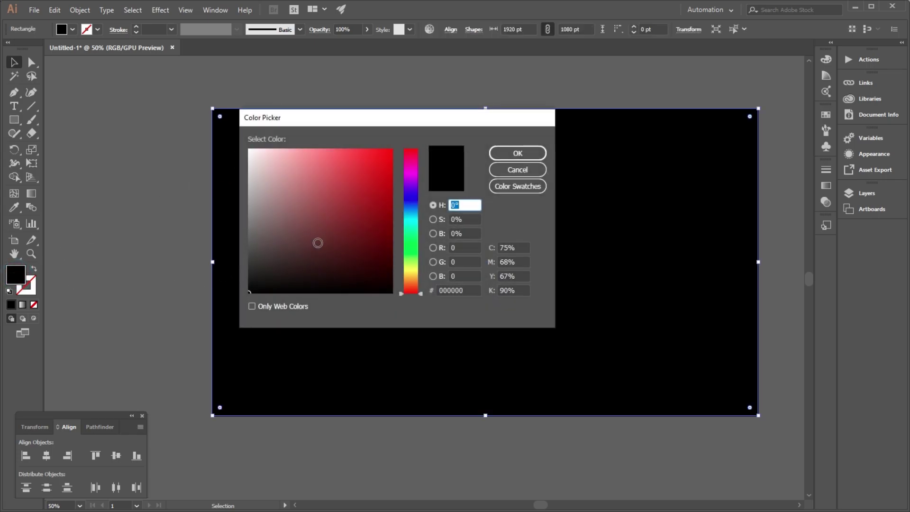
pyautogui.moveTo(406, 219)
pyautogui.mouseDown()
pyautogui.moveTo(406, 198)
pyautogui.moveTo(408, 206)
pyautogui.mouseUp()
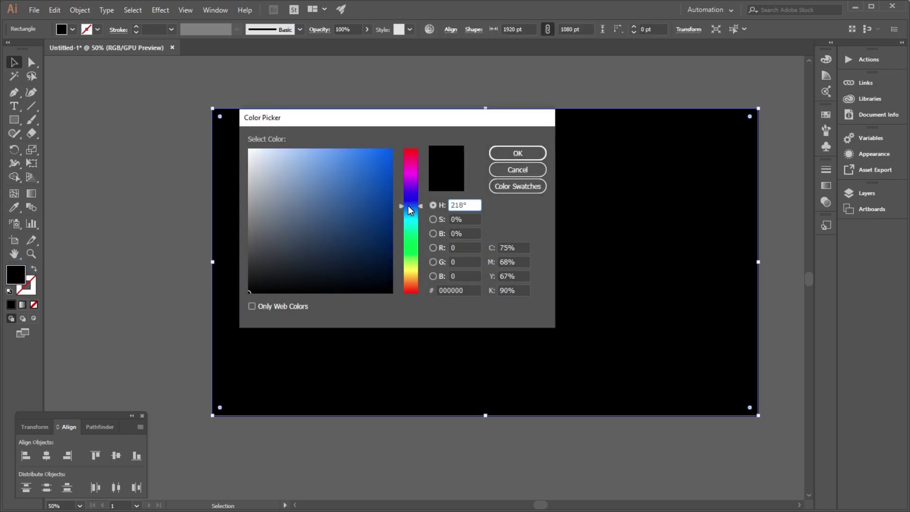
pyautogui.click(368, 191)
pyautogui.click(503, 156)
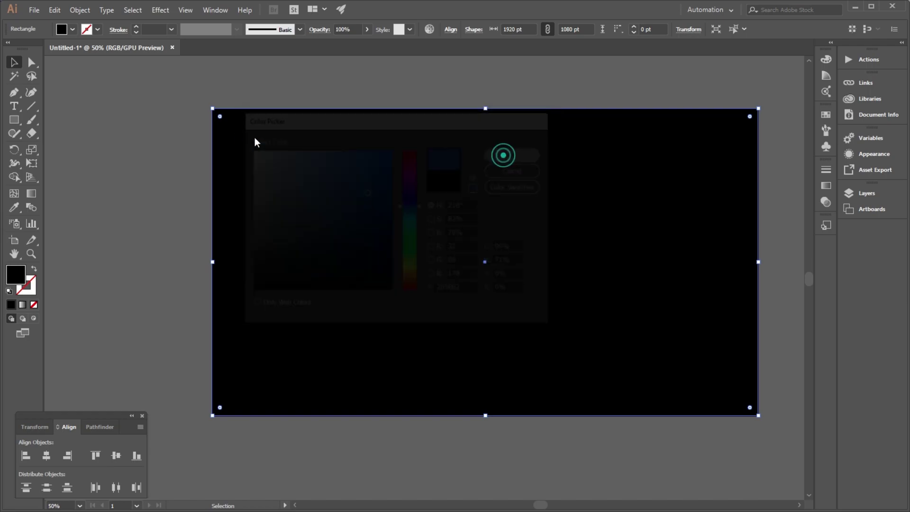
# - Send the blue rectangle behind the text, lock it, and select the text group
pyautogui.rightClick(264, 163)
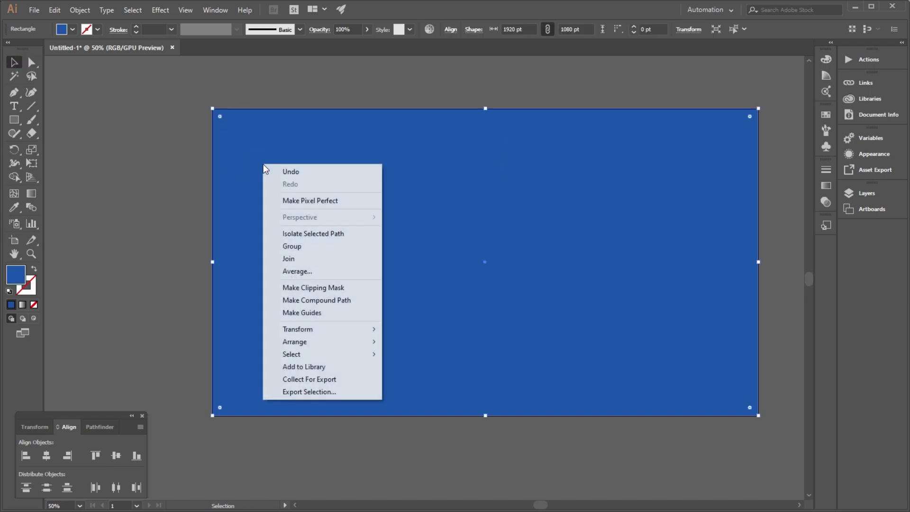
pyautogui.moveTo(295, 342)
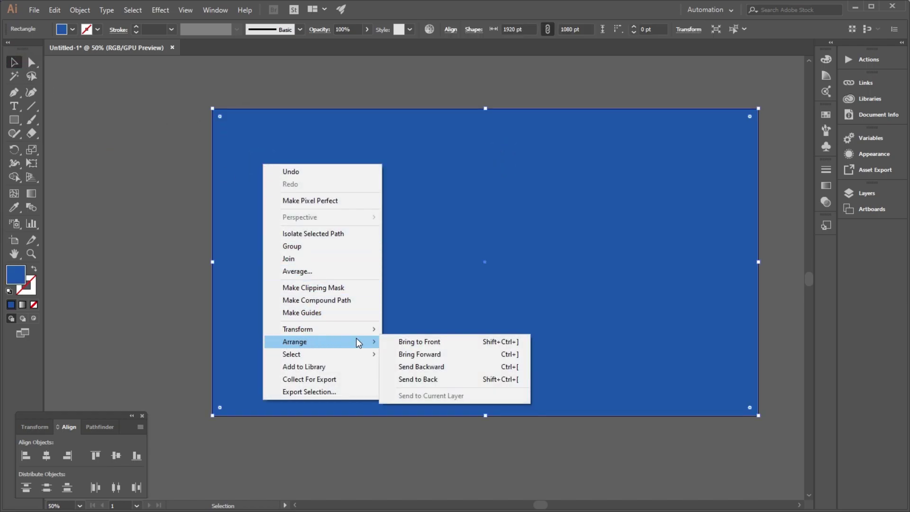
pyautogui.click(403, 380)
pyautogui.click(161, 232)
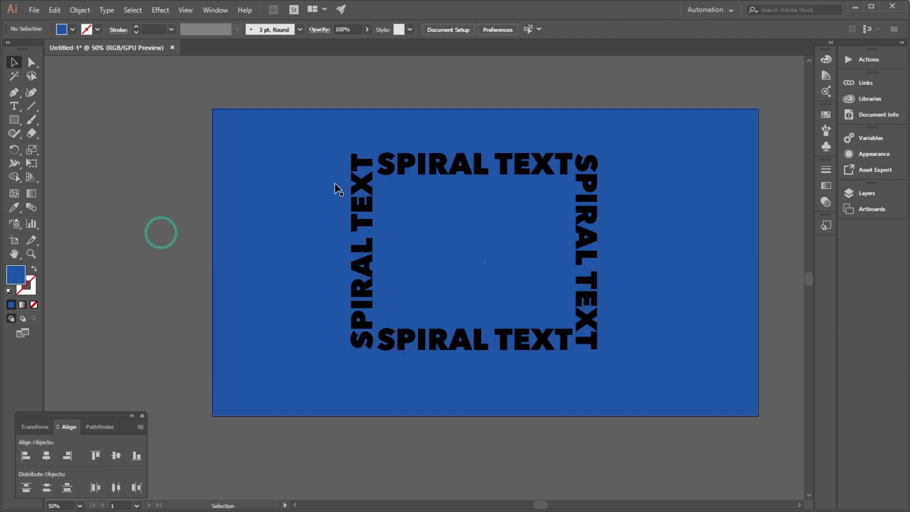
pyautogui.click(333, 182)
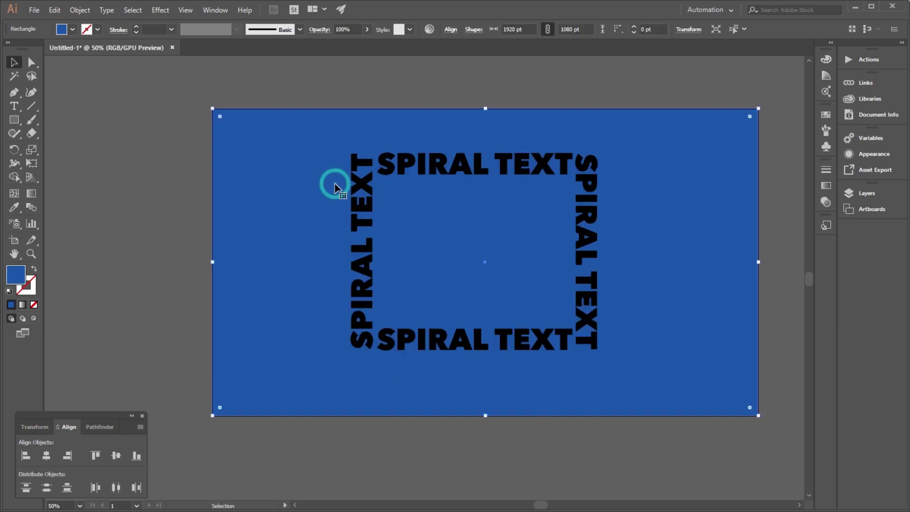
pyautogui.click(76, 11)
pyautogui.moveTo(93, 77)
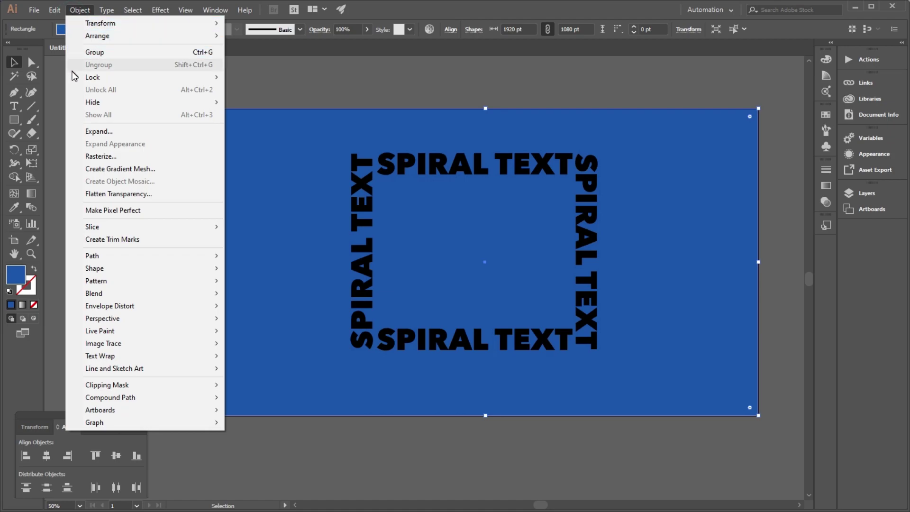
pyautogui.click(255, 76)
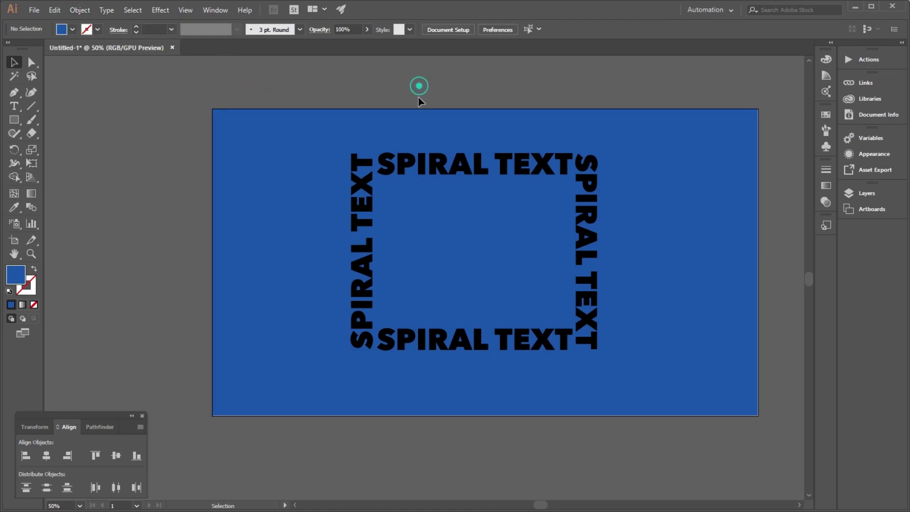
pyautogui.moveTo(382, 222); pyautogui.dragTo(655, 399)
pyautogui.scroll(1, 470, 167)
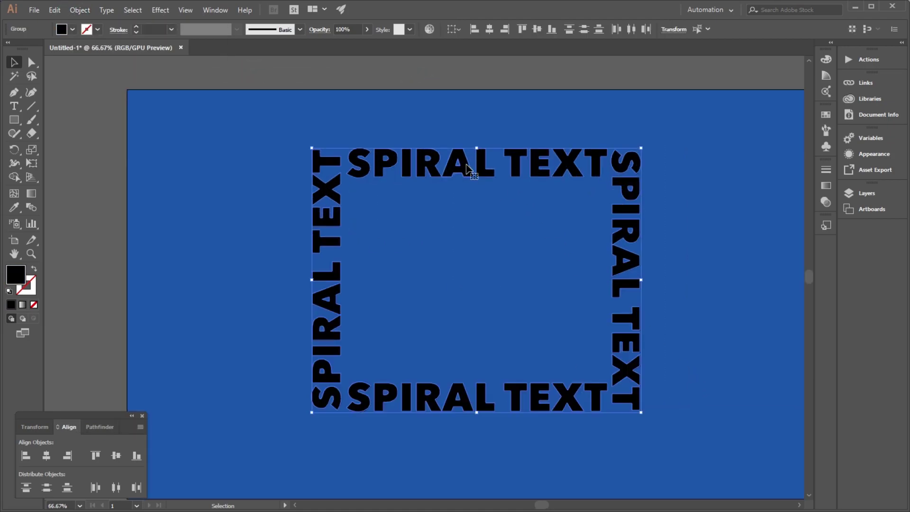
# - Fill the SPIRAL TEXT group with white #FFFFFF and reselect it
pyautogui.doubleClick(17, 274)
pyautogui.moveTo(303, 185); pyautogui.dragTo(246, 146)
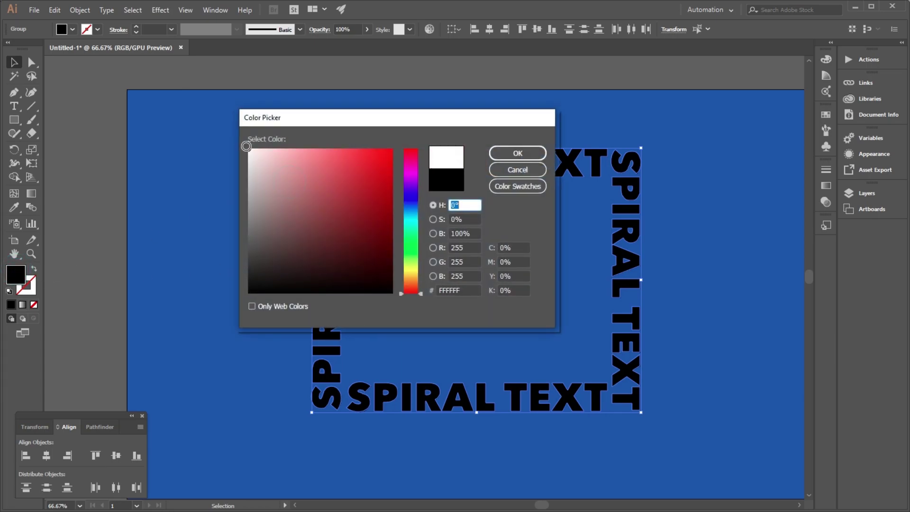
pyautogui.click(493, 156)
pyautogui.click(257, 133)
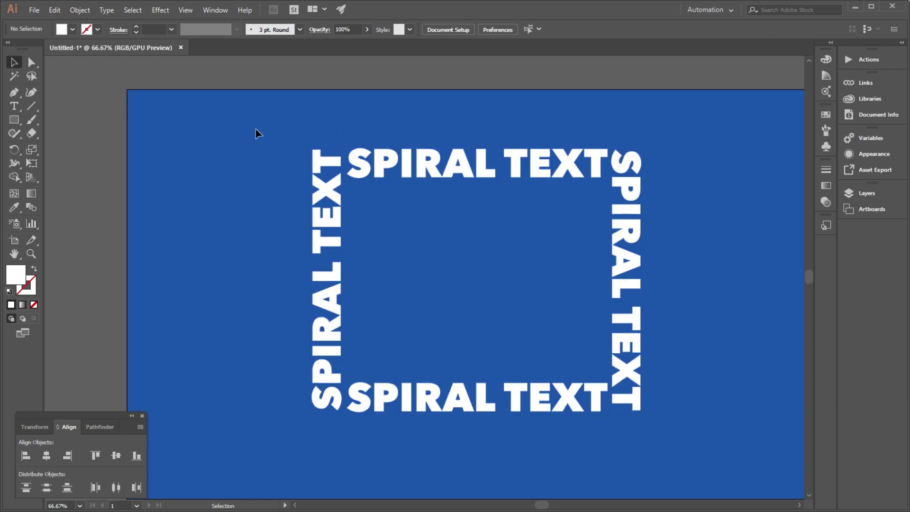
pyautogui.moveTo(688, 435); pyautogui.dragTo(218, 202)
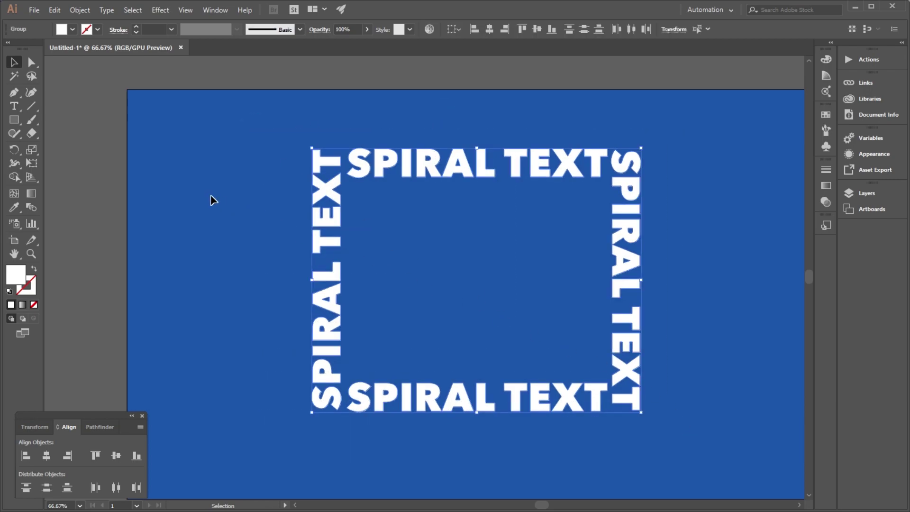
# - Draw a small square left of the artboard and eyedrop the background blue into it
pyautogui.click(14, 119)
pyautogui.moveTo(61, 97); pyautogui.dragTo(107, 143)
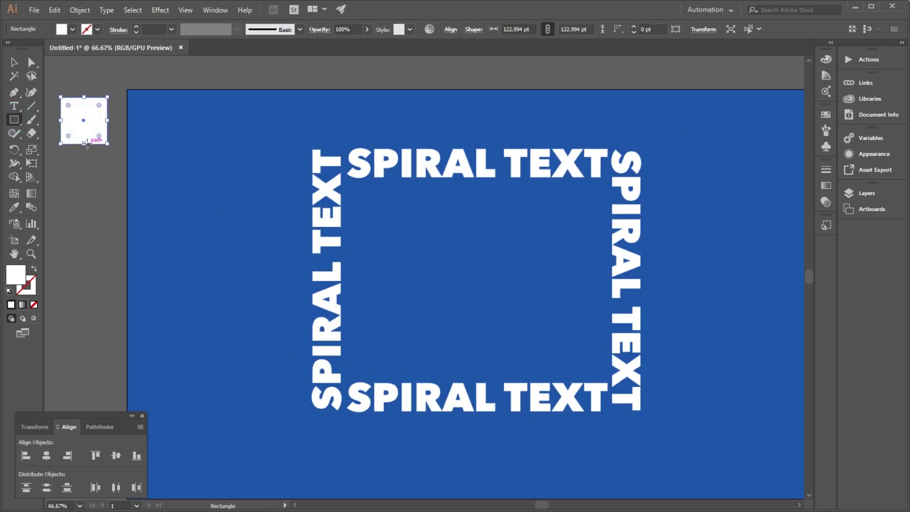
pyautogui.click(13, 63)
pyautogui.click(74, 179)
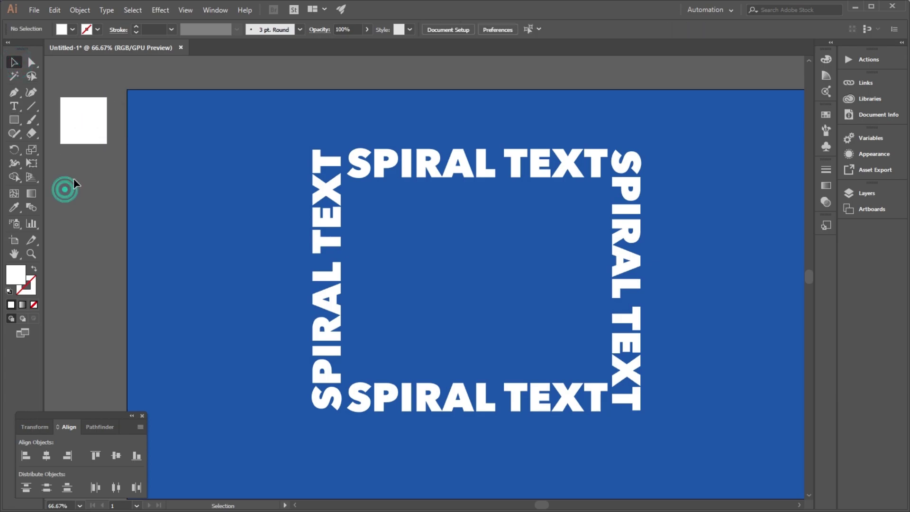
pyautogui.click(79, 114)
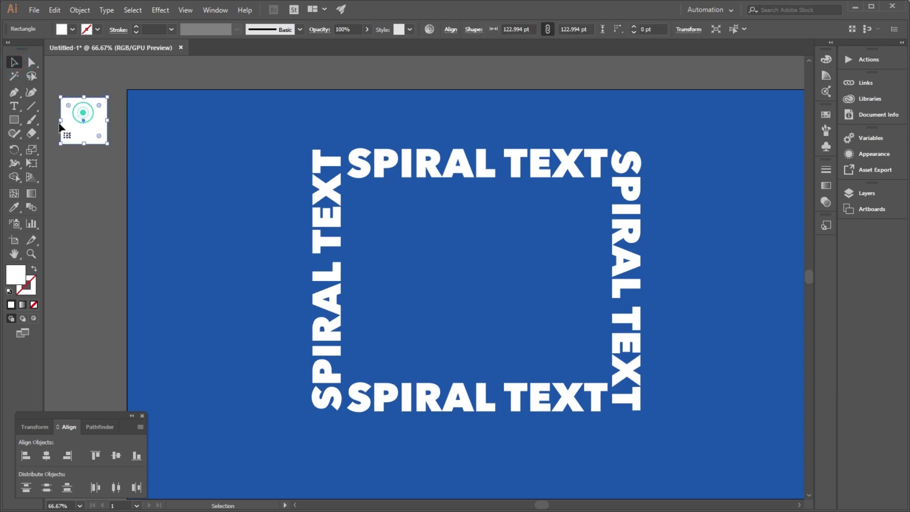
pyautogui.click(14, 207)
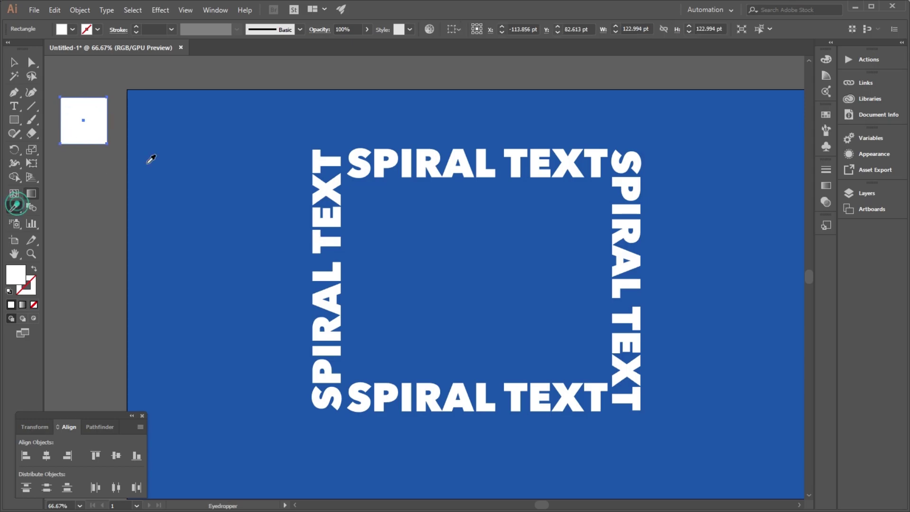
pyautogui.click(189, 138)
pyautogui.click(16, 61)
pyautogui.click(83, 195)
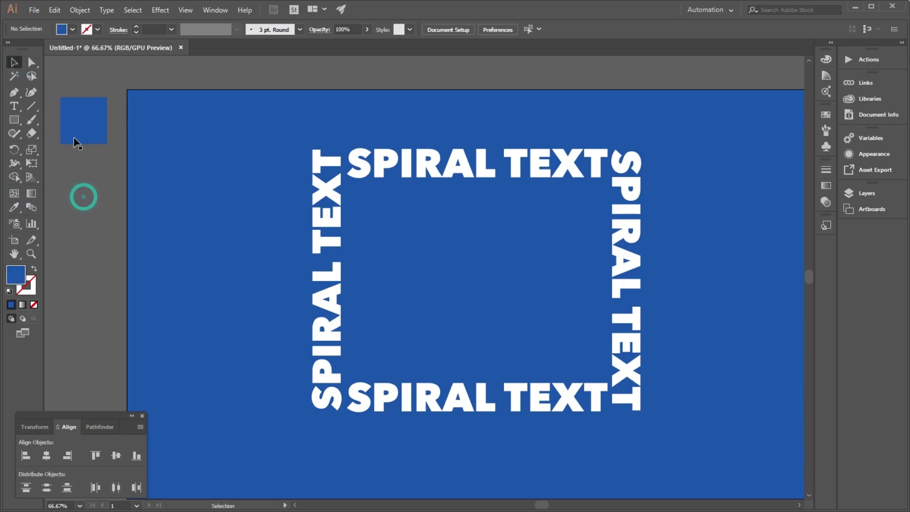
# - Copy the square's hex code 2058B2 from the Color Picker
pyautogui.doubleClick(74, 137)
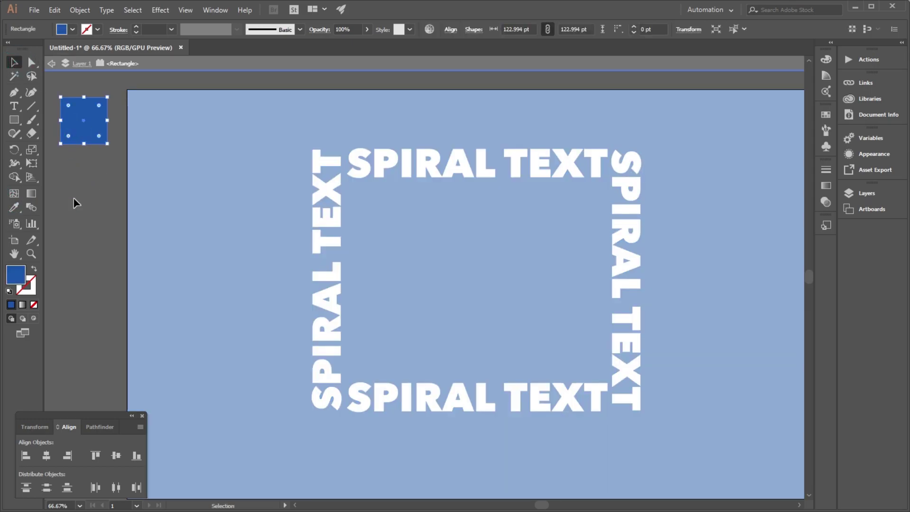
pyautogui.doubleClick(74, 199)
pyautogui.click(77, 142)
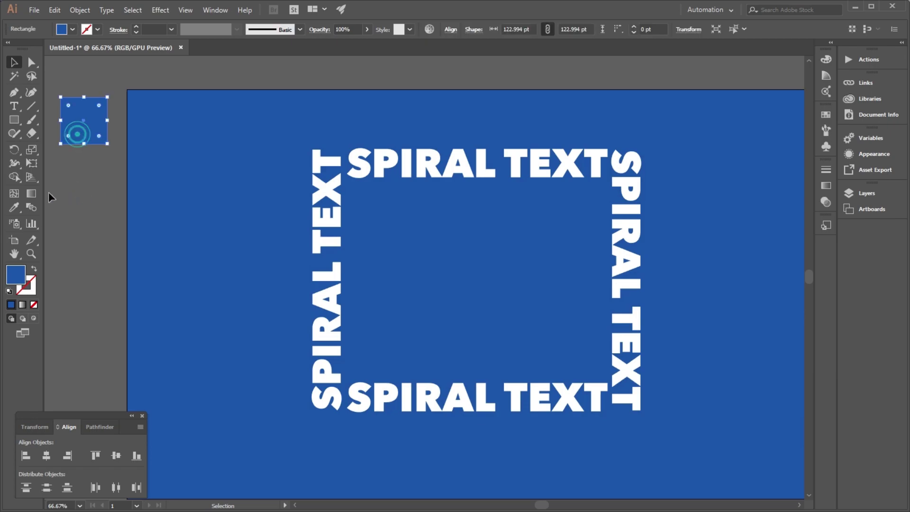
pyautogui.doubleClick(15, 275)
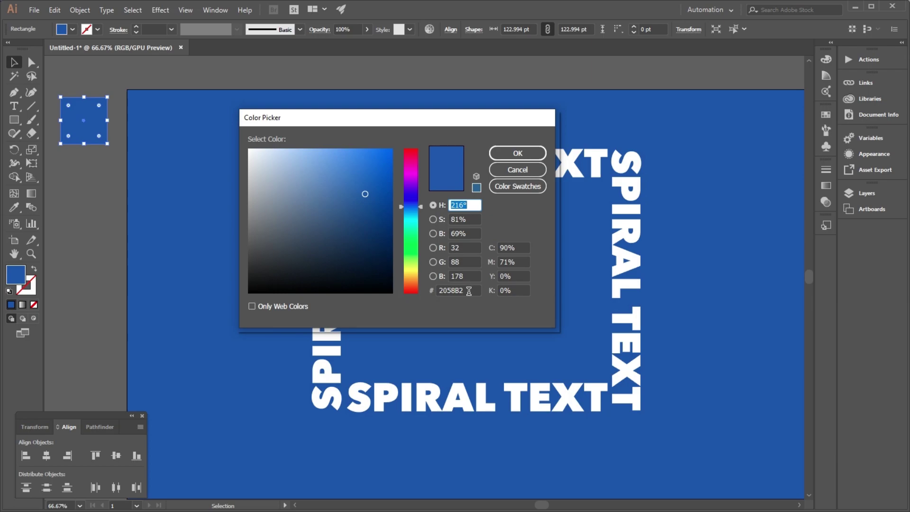
pyautogui.moveTo(469, 291); pyautogui.dragTo(429, 294)
pyautogui.rightClick(446, 291)
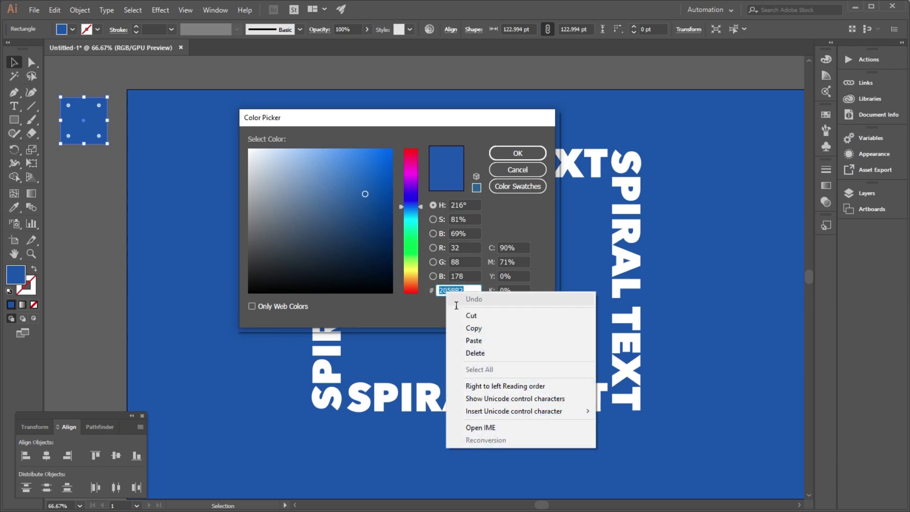
pyautogui.click(480, 270)
pyautogui.click(532, 155)
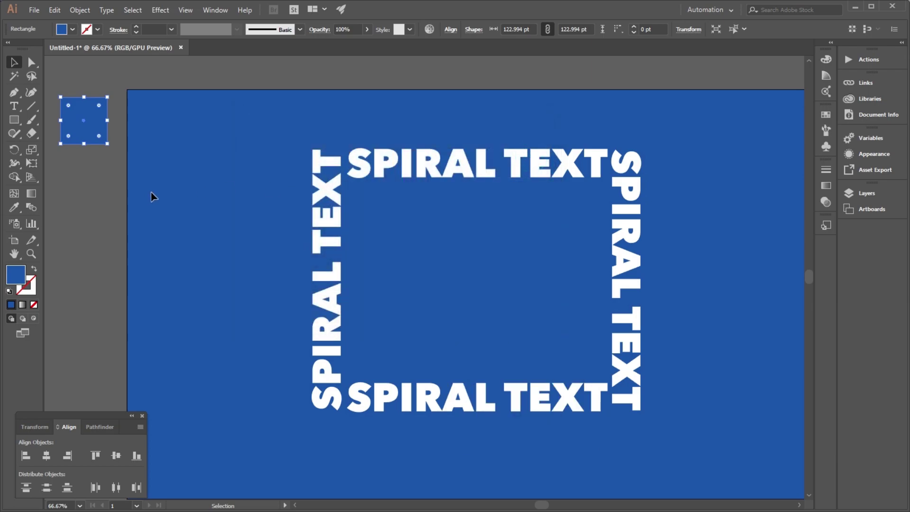
# - Marquee-select all four SPIRAL TEXT lines together
pyautogui.click(93, 197)
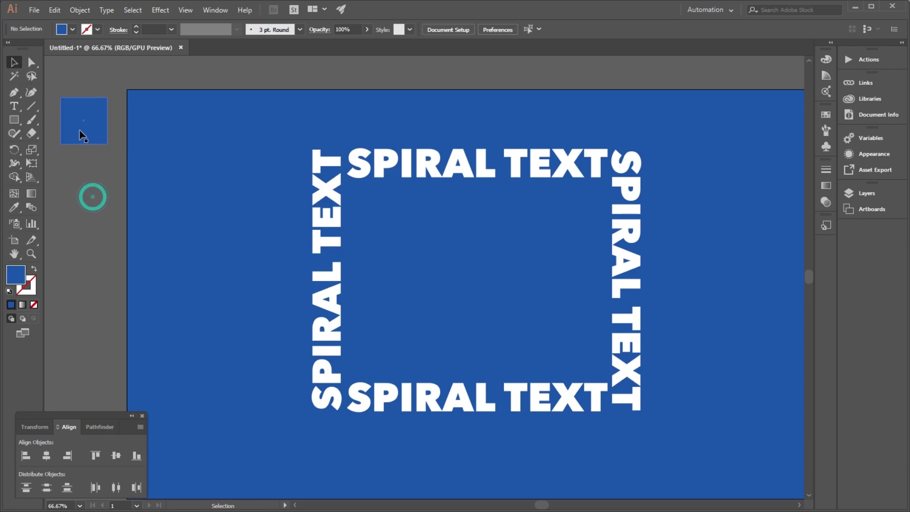
pyautogui.click(331, 161)
pyautogui.moveTo(261, 138); pyautogui.dragTo(685, 419)
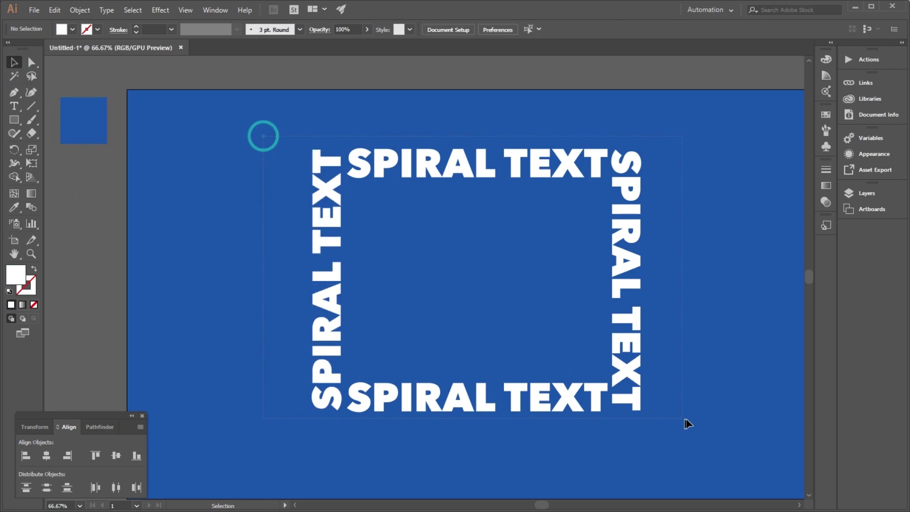
# - Give the text lines a 5 pt stroke in blue 2058B2
pyautogui.doubleClick(31, 280)
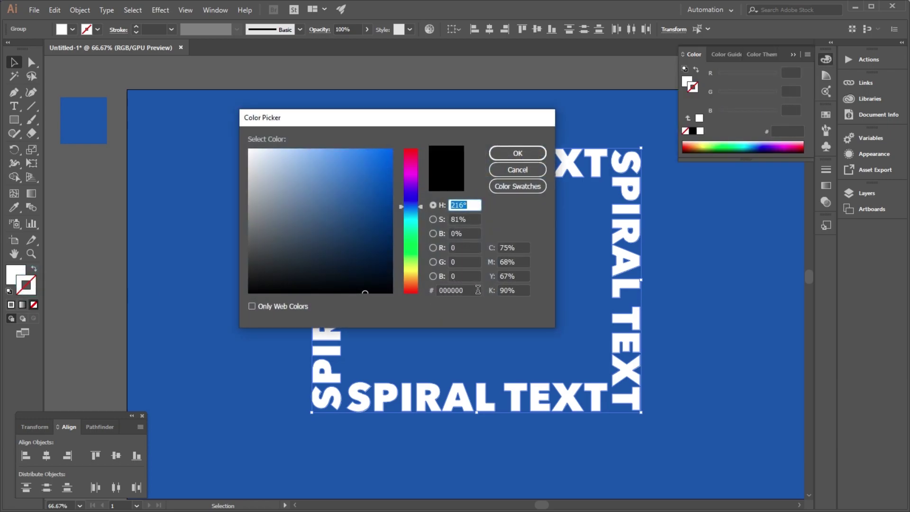
pyautogui.moveTo(478, 290); pyautogui.dragTo(442, 290)
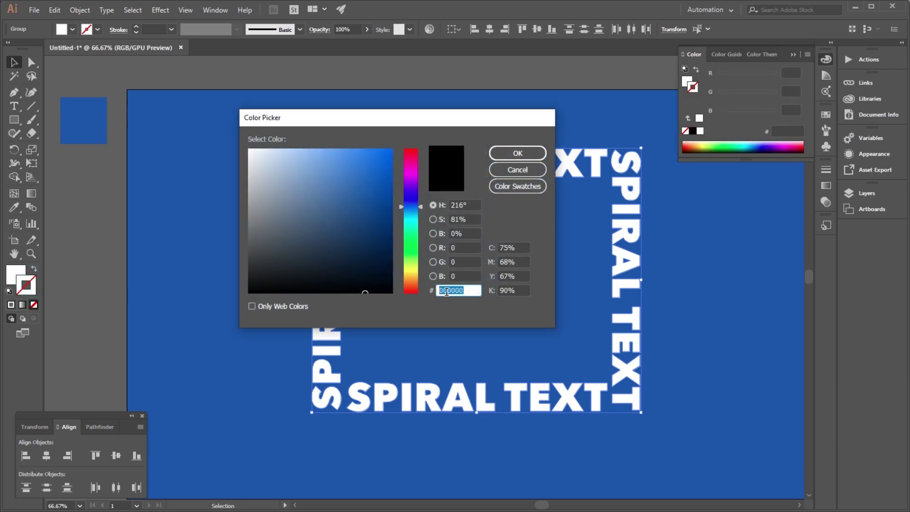
pyautogui.rightClick(447, 291)
pyautogui.click(481, 345)
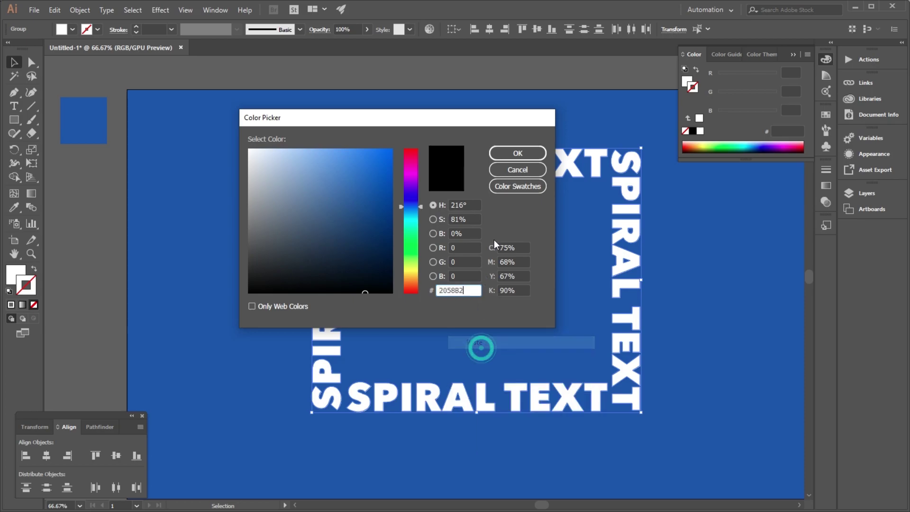
pyautogui.click(521, 155)
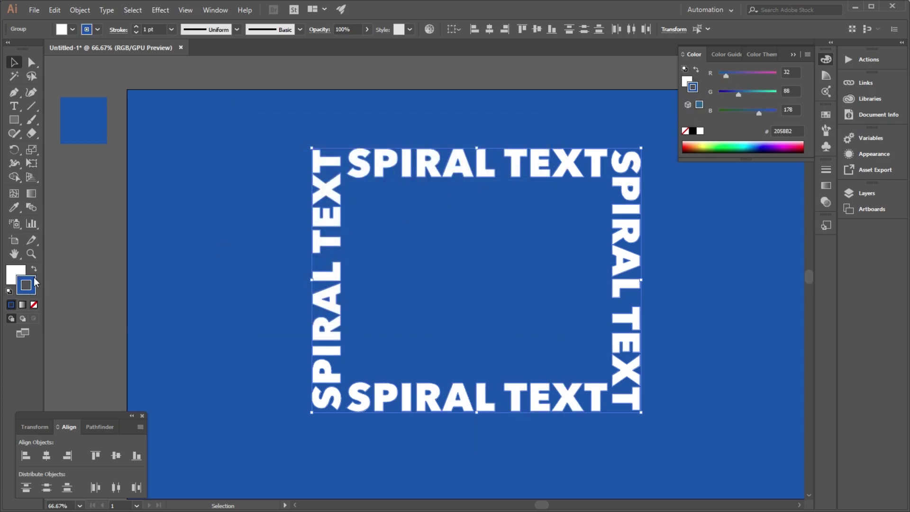
pyautogui.click(159, 29)
pyautogui.write('4')
pyautogui.press('Return')
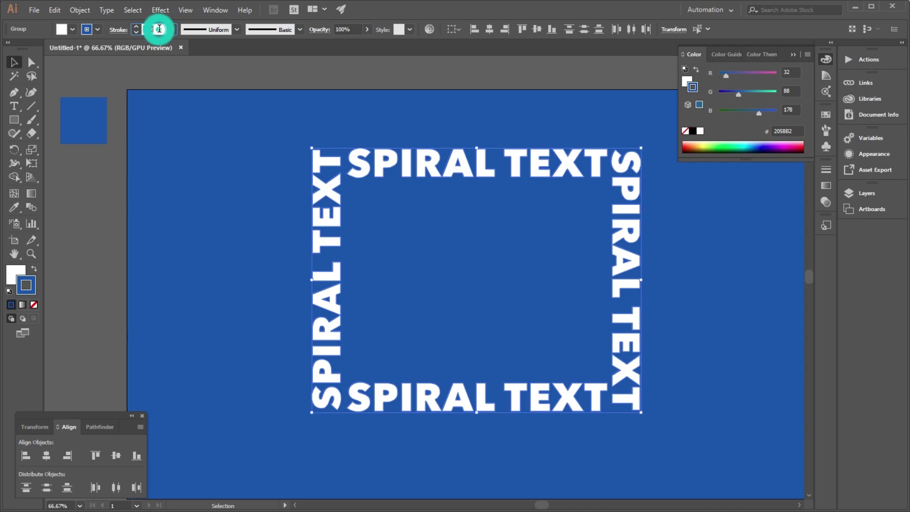
pyautogui.press('Up')
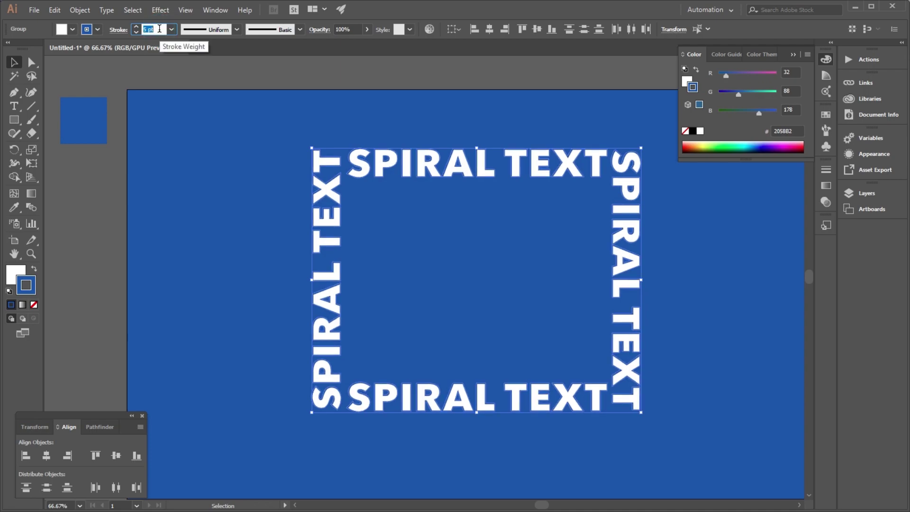
# - Group the four SPIRAL TEXT lines
pyautogui.click(78, 174)
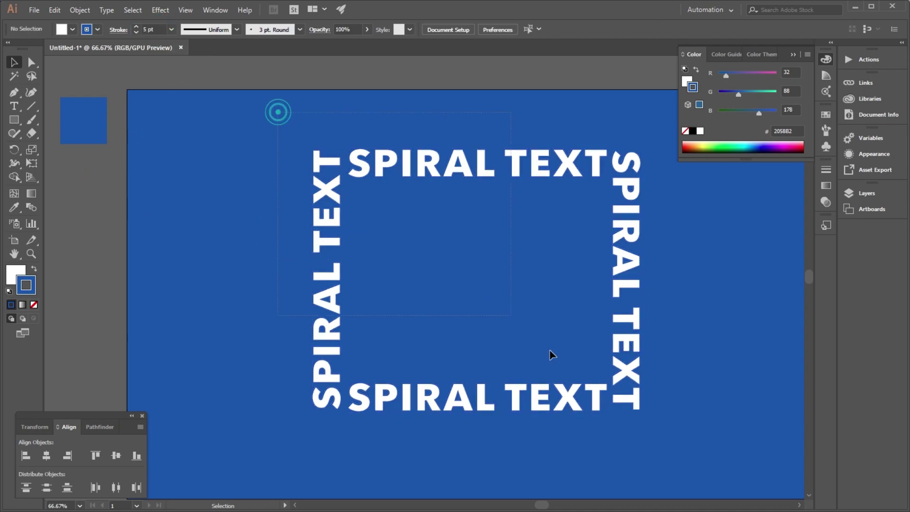
pyautogui.rightClick(618, 230)
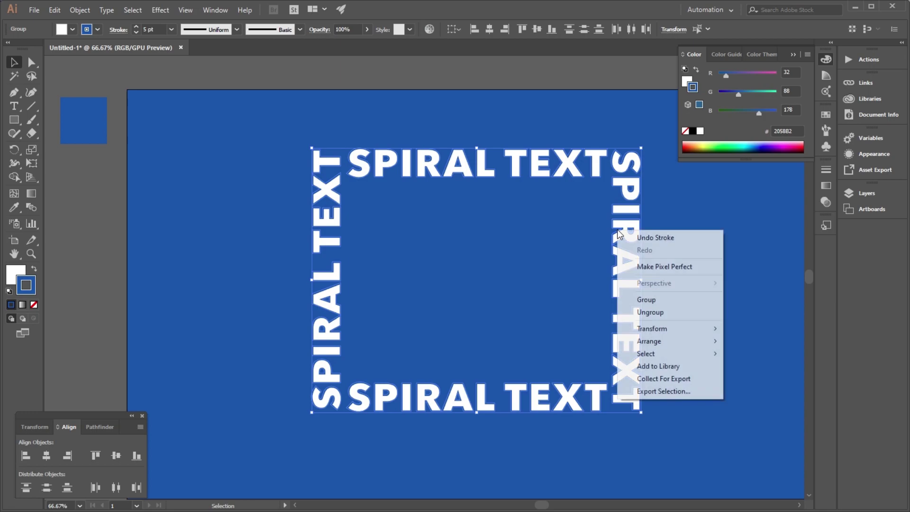
pyautogui.click(646, 300)
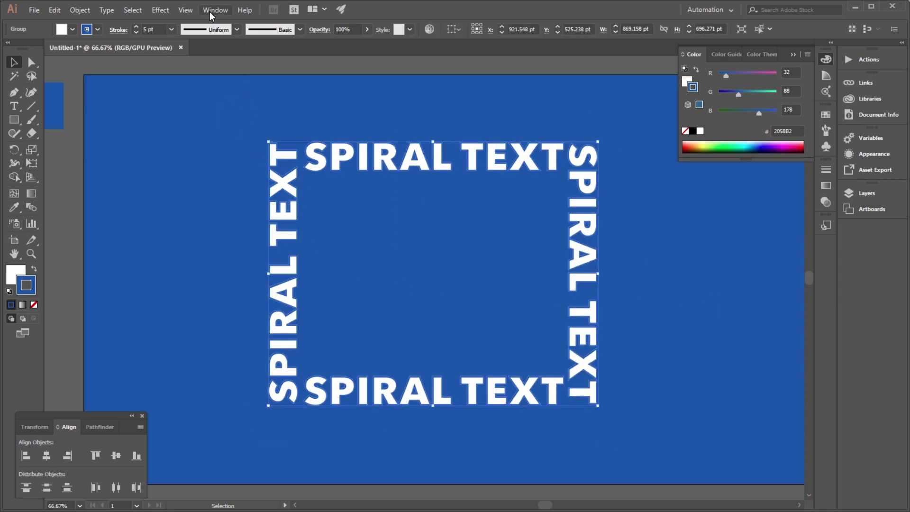
# - Start a Transform effect on the text group with preview on, scaling copies to 95% horizontally and vertically
pyautogui.click(162, 9)
pyautogui.moveTo(195, 102)
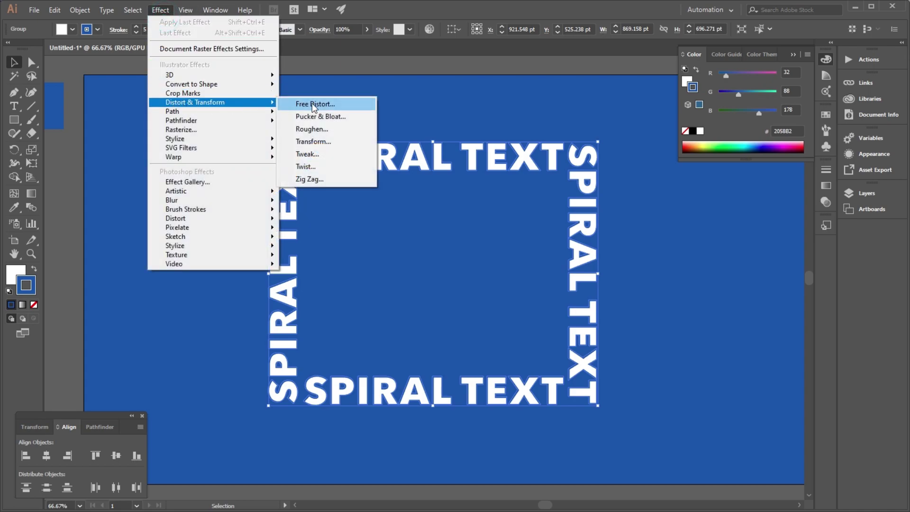
pyautogui.click(314, 141)
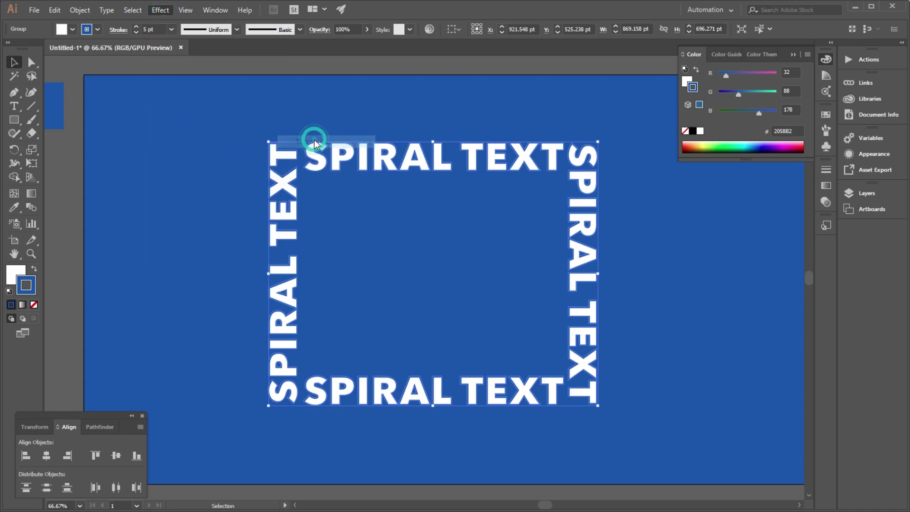
pyautogui.click(55, 386)
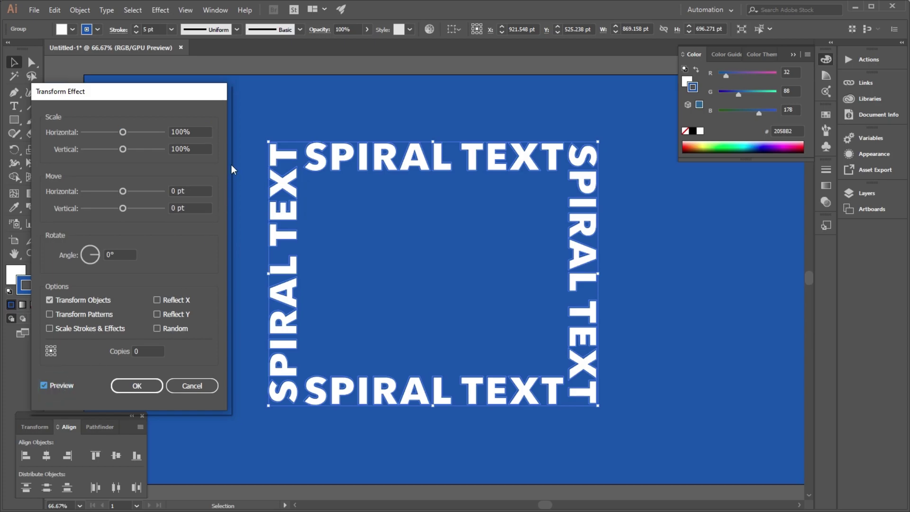
pyautogui.click(199, 132)
pyautogui.press('Down')
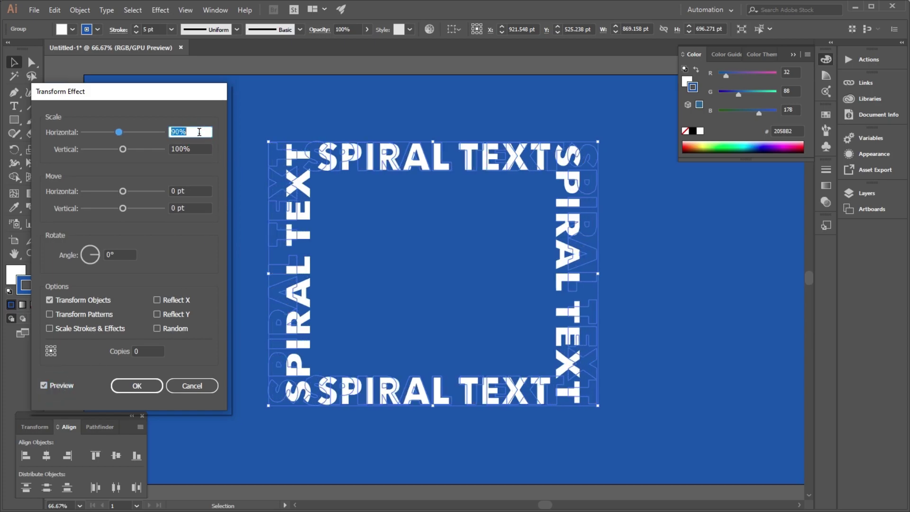
pyautogui.write('95')
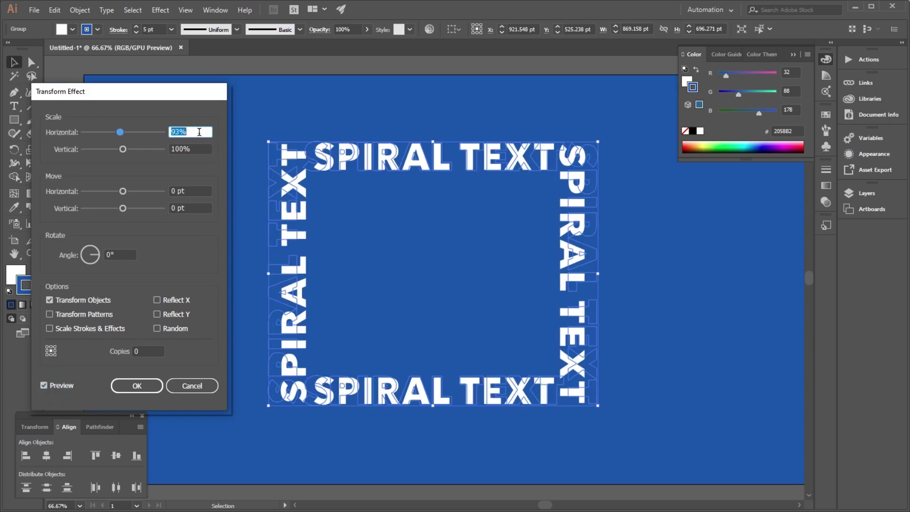
pyautogui.click(201, 149)
pyautogui.press('Down')
pyautogui.press('Down')
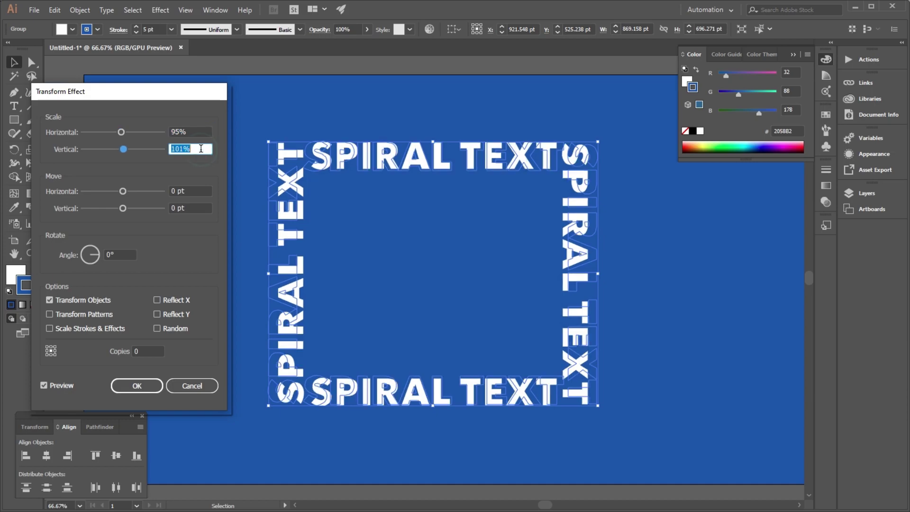
pyautogui.press('Down')
pyautogui.press('Down')
pyautogui.press('Down')
pyautogui.press('Down')
pyautogui.press('Down')
pyautogui.press('Up')
pyautogui.press('Up')
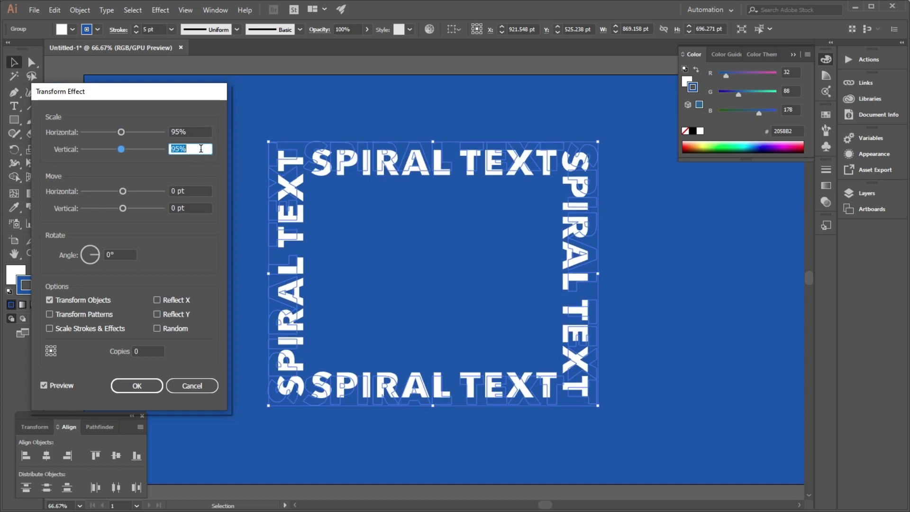
# - Set 47 copies with a 2° rotation angle and apply the Transform effect
pyautogui.click(147, 350)
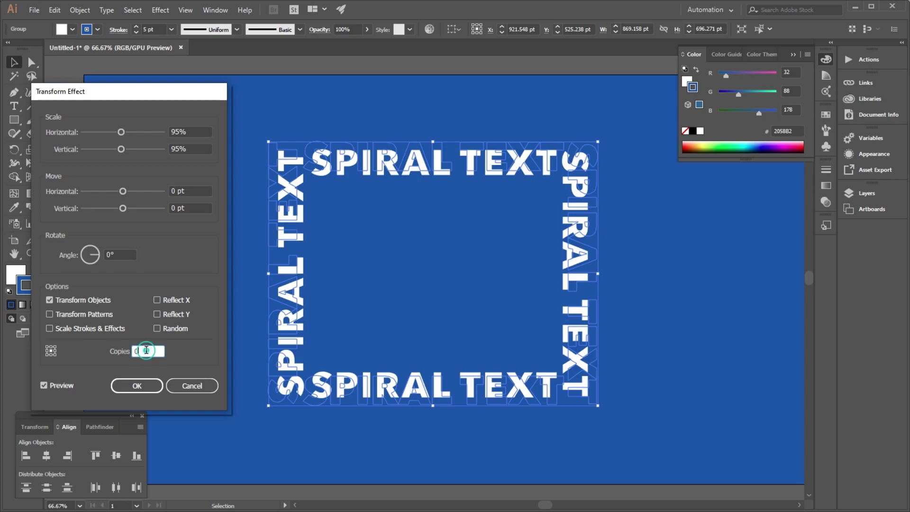
pyautogui.press('Up')
pyautogui.press('Up')
pyautogui.press('Up')
pyautogui.press('Up')
pyautogui.press('Up')
pyautogui.press('Up')
pyautogui.press('Up')
pyautogui.press('Up')
pyautogui.press('Up')
pyautogui.press('Up')
pyautogui.press('Up')
pyautogui.press('Up')
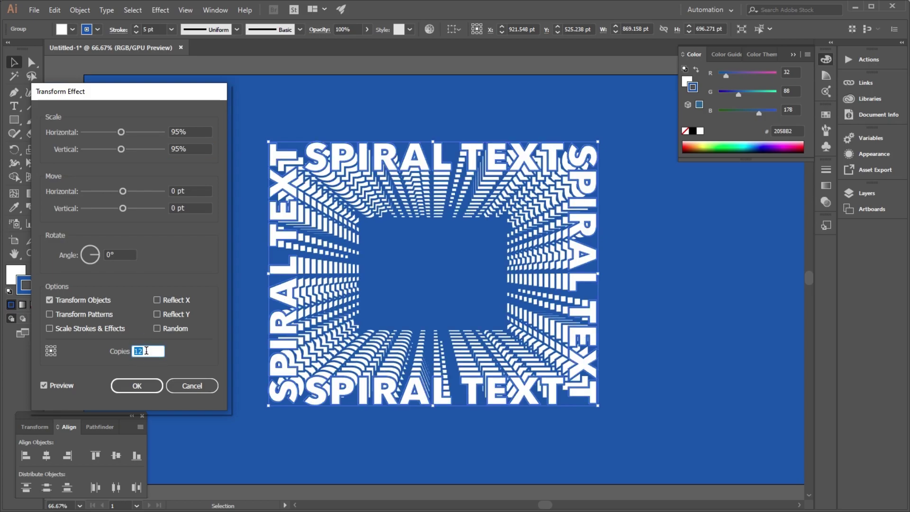
pyautogui.press('Up')
pyautogui.press('Up')
pyautogui.press('Up')
pyautogui.press('Up')
pyautogui.press('Up')
pyautogui.press('Up')
pyautogui.press('Up')
pyautogui.press('Up')
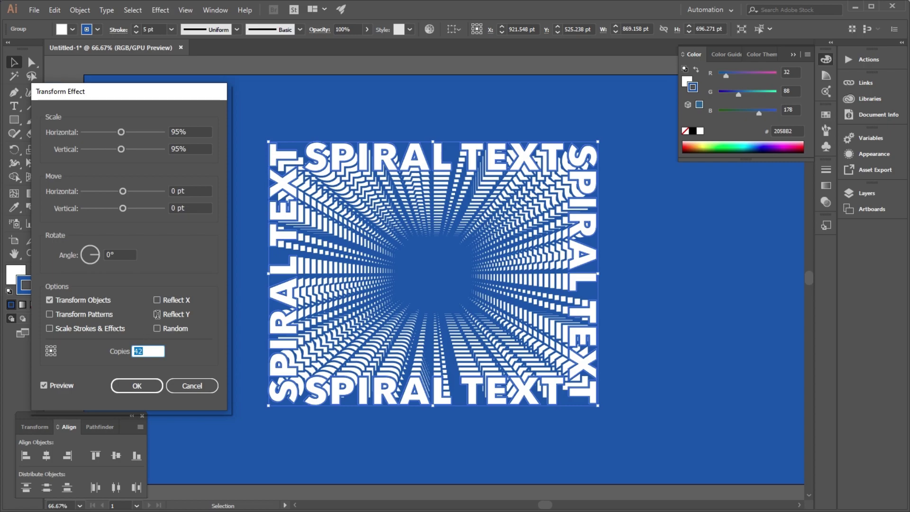
pyautogui.press('Up')
pyautogui.press('Up')
pyautogui.press('Up')
pyautogui.click(127, 252)
pyautogui.press('Up')
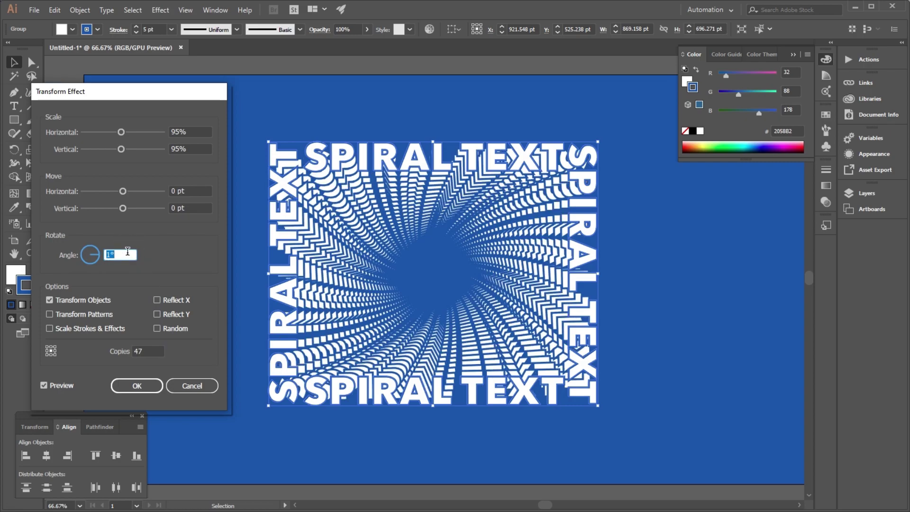
pyautogui.press('Up')
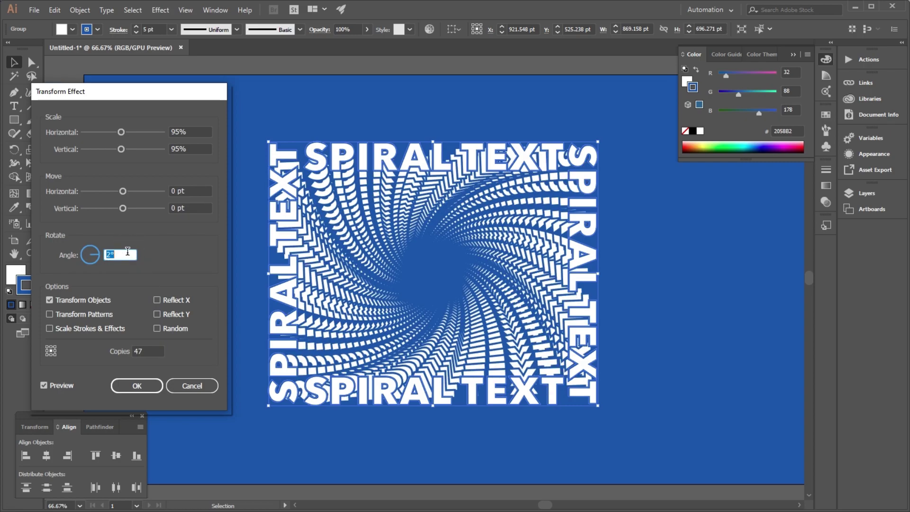
pyautogui.click(131, 388)
pyautogui.click(181, 252)
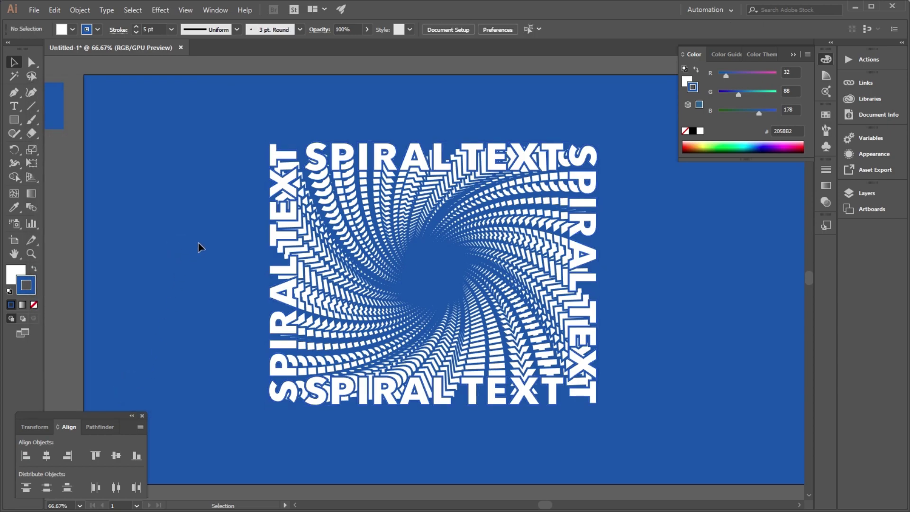
# - Scale the spiral group up to about 1132.87 × 907.52 pt to fill the blue artboard
pyautogui.scroll(-1, 199, 243)
pyautogui.click(189, 205)
pyautogui.moveTo(211, 150); pyautogui.dragTo(537, 396)
pyautogui.click(599, 309)
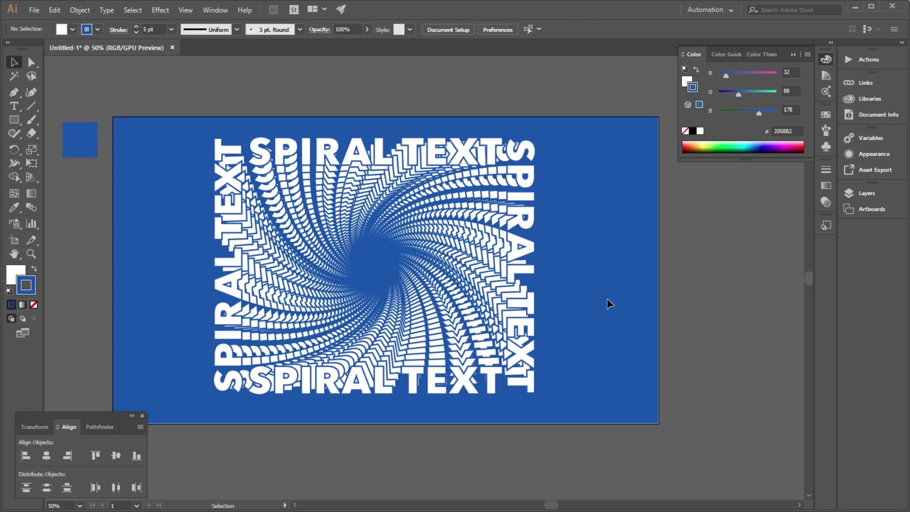
pyautogui.scroll(1, 161, 200)
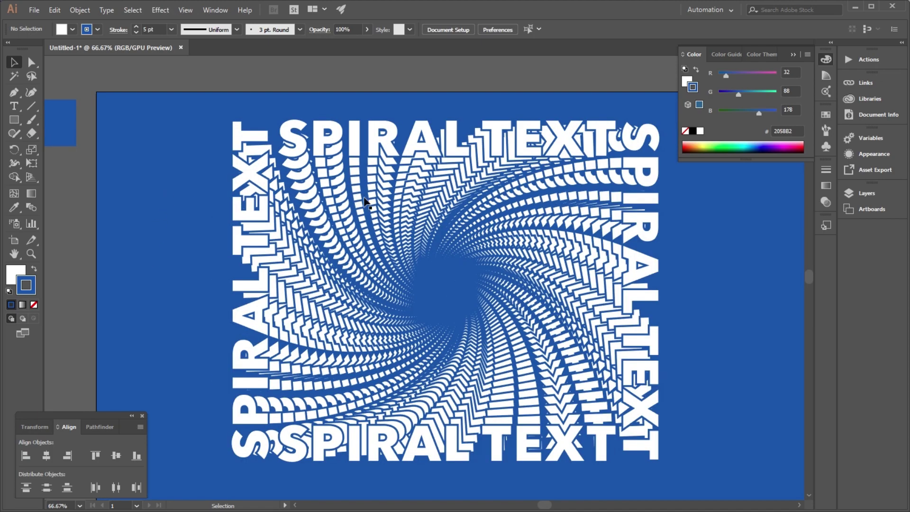